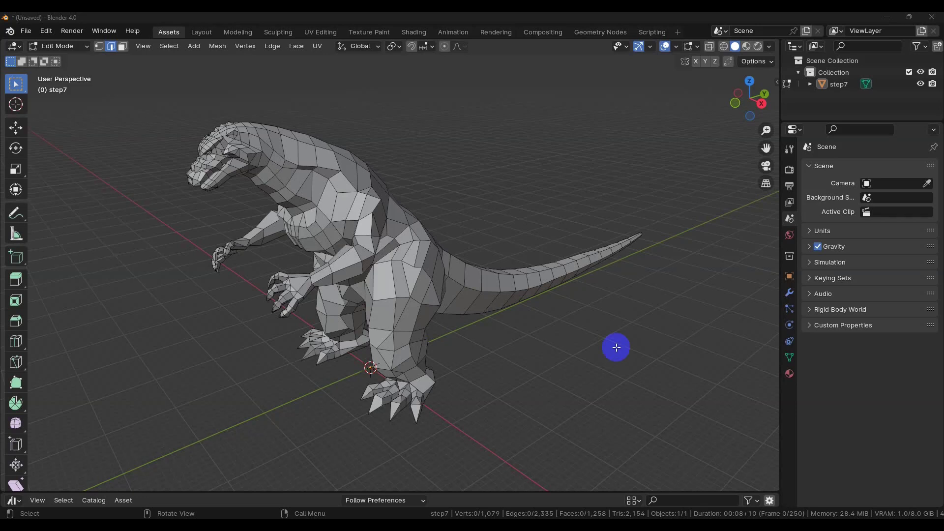
Examine the tail's mesh from behind and from the front, and show the model in top orthographic view.
middle_click_drag(567, 383, 436, 389)
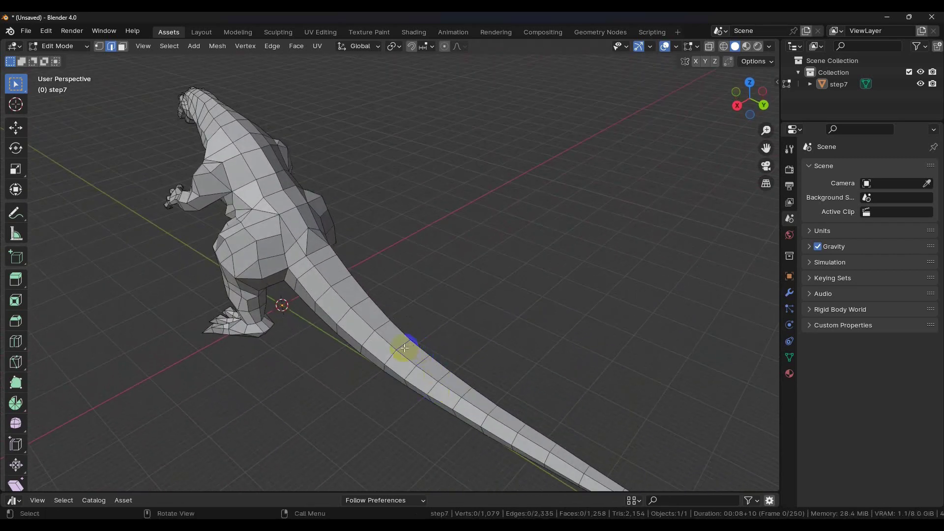
scroll(404, 347, "up", 6)
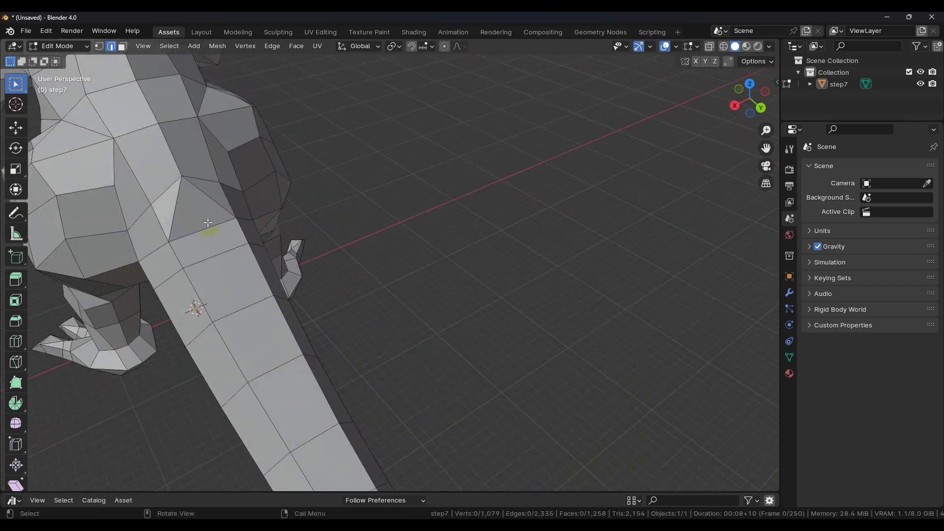
scroll(363, 341, "down", 8)
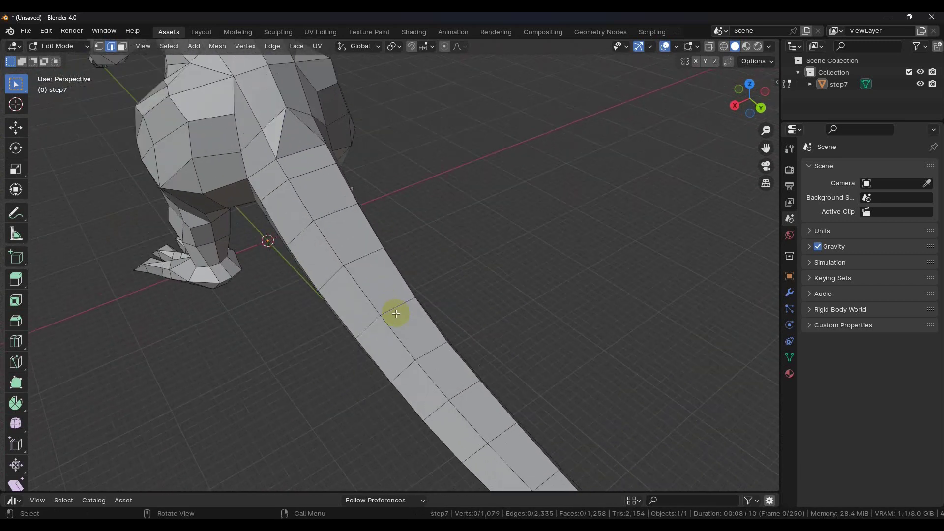
middle_click_drag(389, 342, 546, 310)
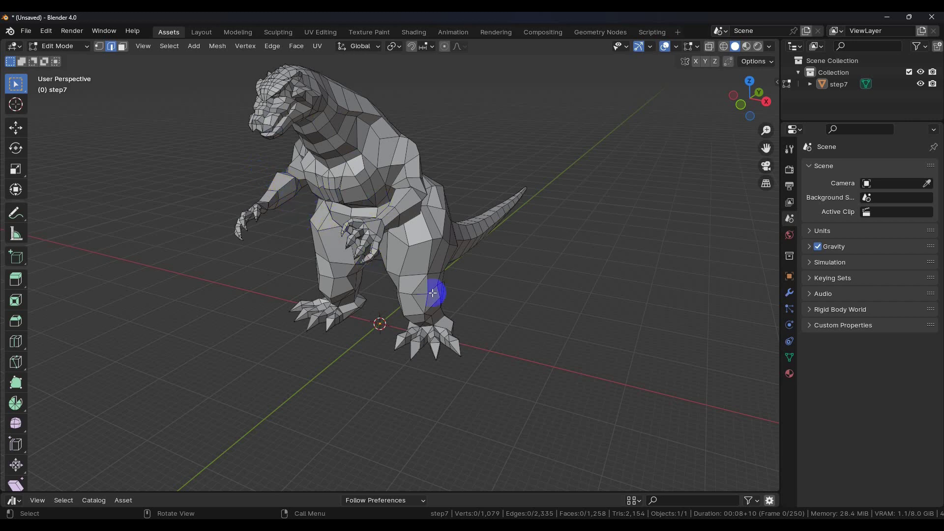
middle_click_drag(433, 293, 290, 321)
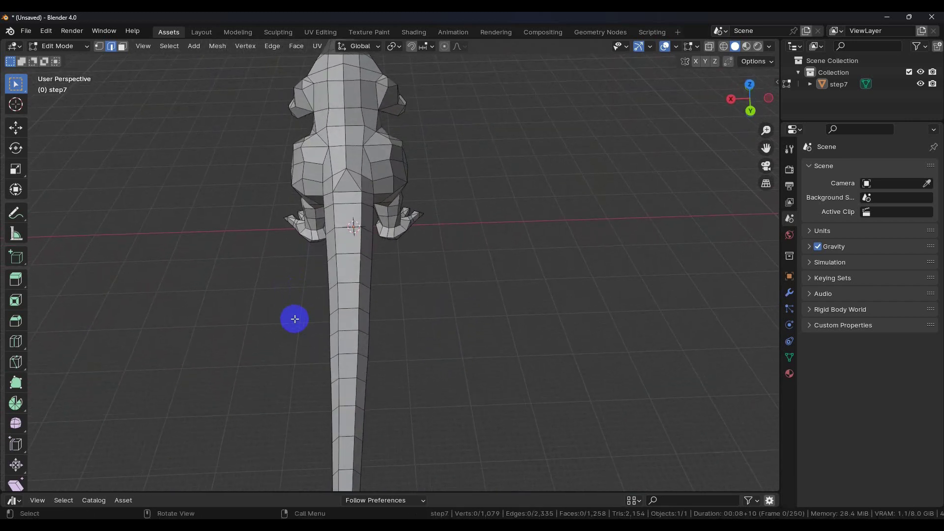
left_click(749, 86)
left_click(751, 80)
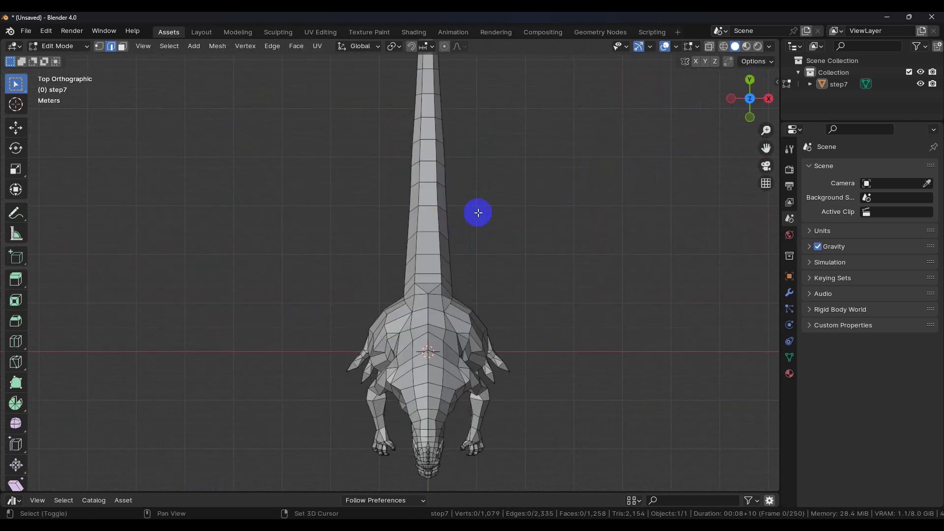
middle_click_drag(476, 212, 487, 268, "shift")
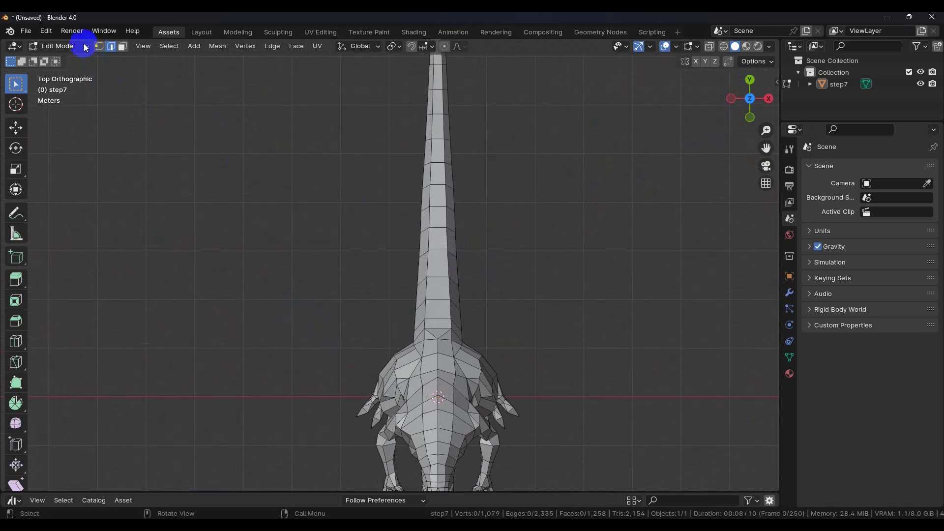
Knife-cut the tail's upper faces along the centreline with midpoint snap, from the centre vertex at the tail base to the tip vertex.
left_click(16, 364)
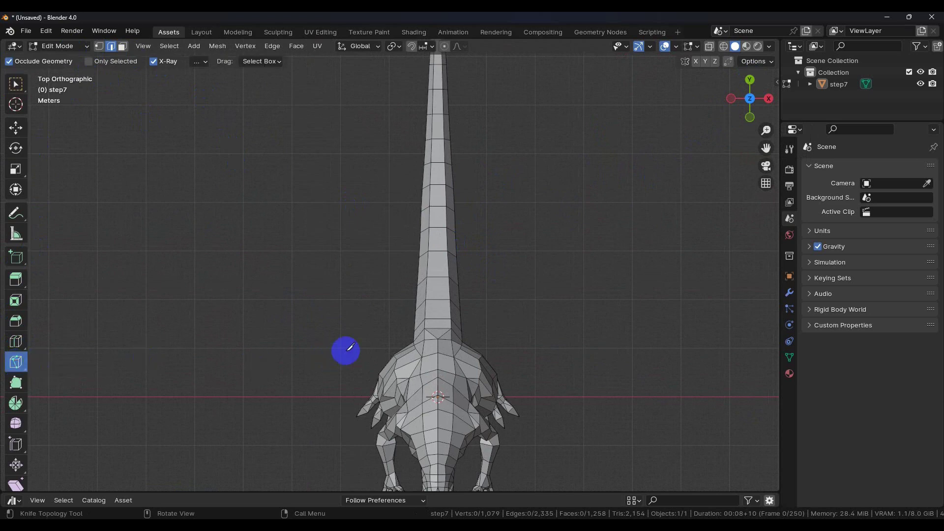
scroll(485, 365, "up", 7)
middle_click_drag(547, 409, 485, 268, "shift")
scroll(553, 365, "up", 3)
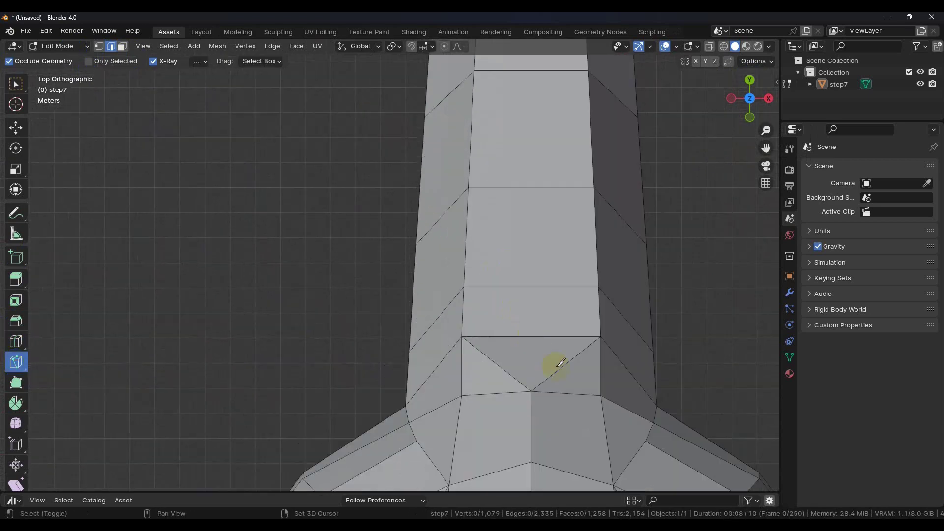
middle_click_drag(552, 364, 457, 303, "shift")
left_click(434, 333)
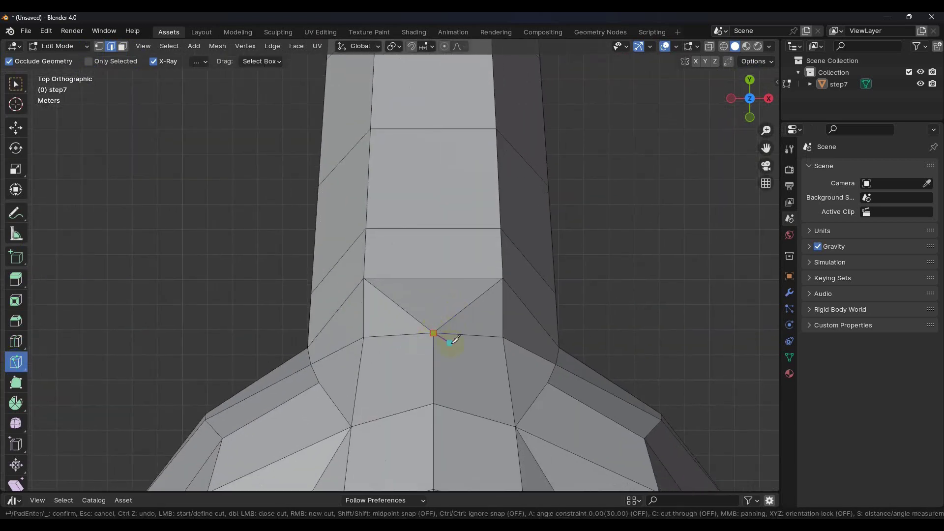
scroll(459, 252, "down", 8)
scroll(131, 306, "up", 8)
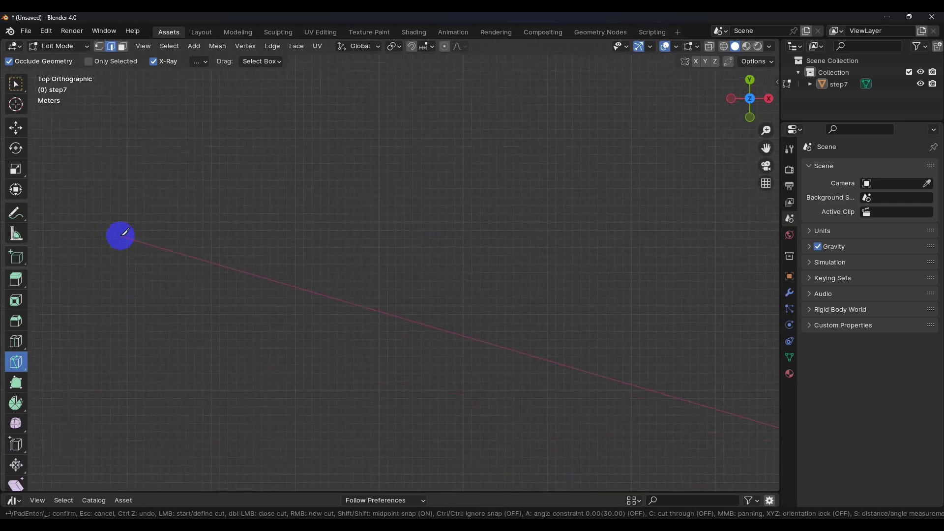
scroll(249, 280, "down", 10)
scroll(465, 217, "down", 3)
scroll(455, 276, "up", 3)
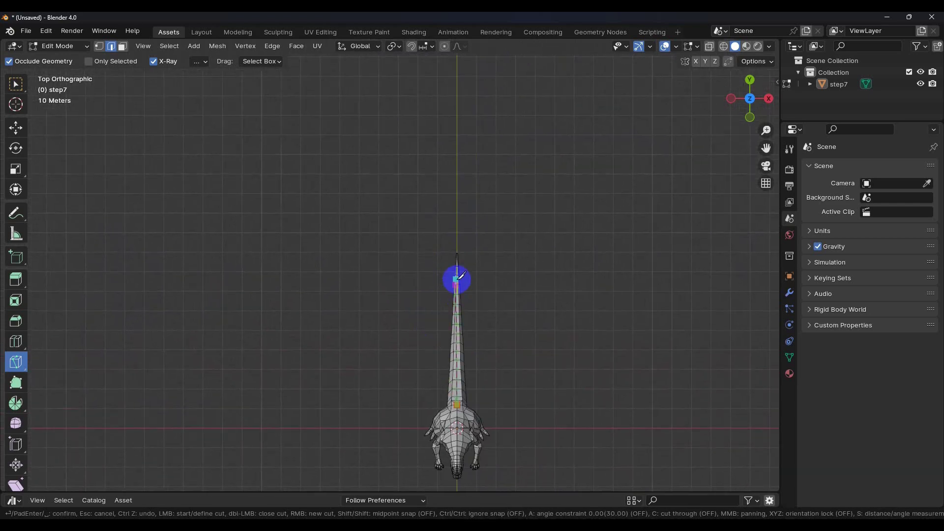
middle_click_drag(456, 276, 474, 306, "shift")
scroll(487, 283, "up", 2)
scroll(518, 341, "up", 2)
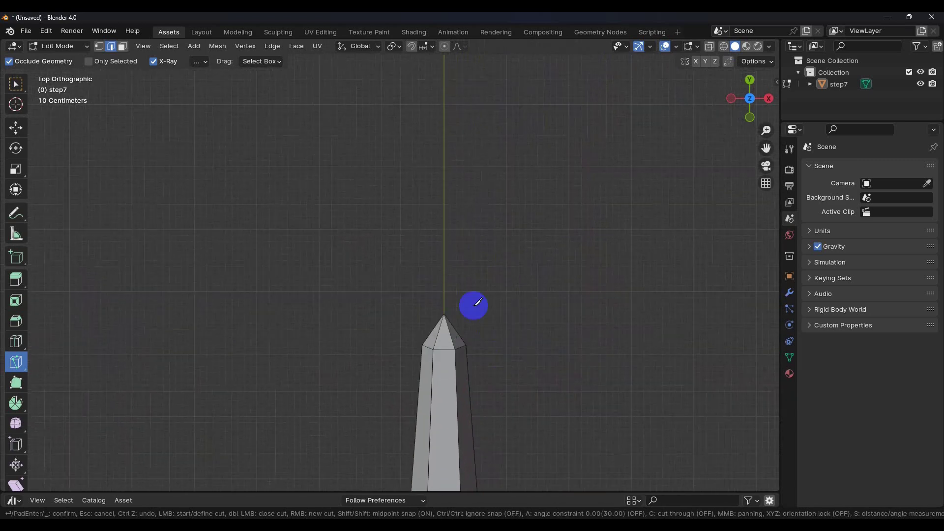
scroll(430, 283, "up", 2)
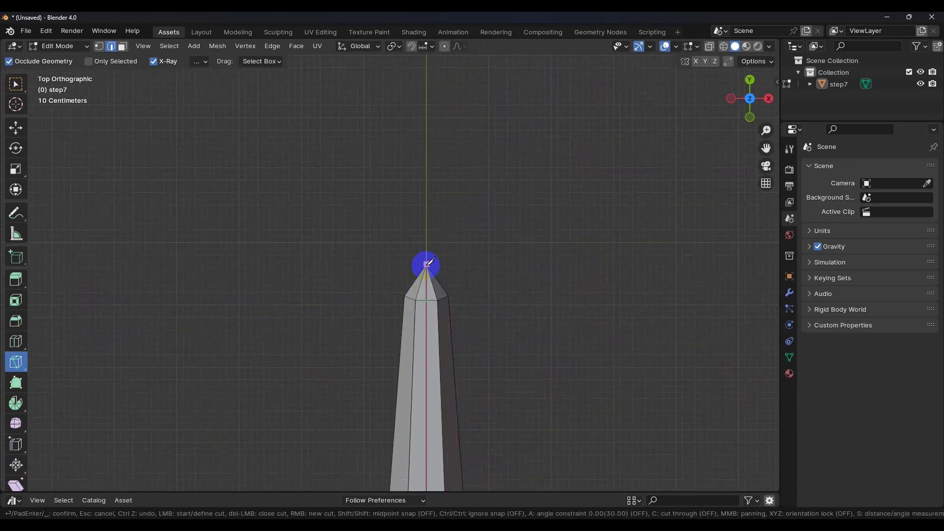
left_click(426, 264)
key("Return")
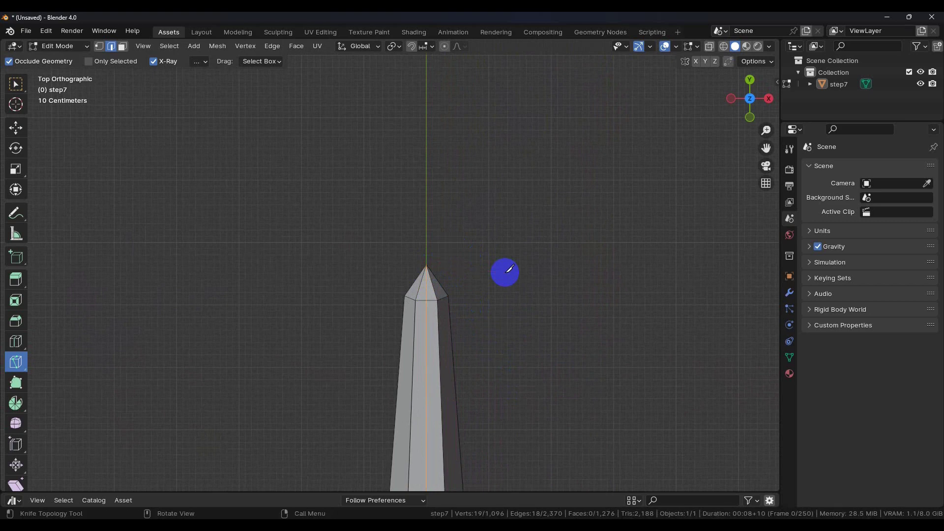
From the bottom orthographic view, knife-cut the tail's underside along the centreline with midpoint snap, from its base to the tip vertex.
scroll(502, 318, "down", 3)
middle_click_drag(488, 371, 410, 241)
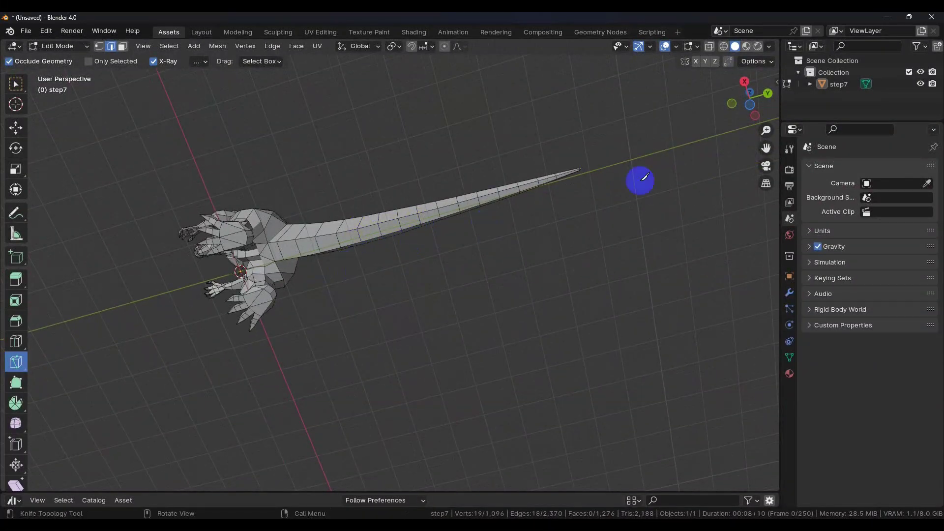
left_click(750, 106)
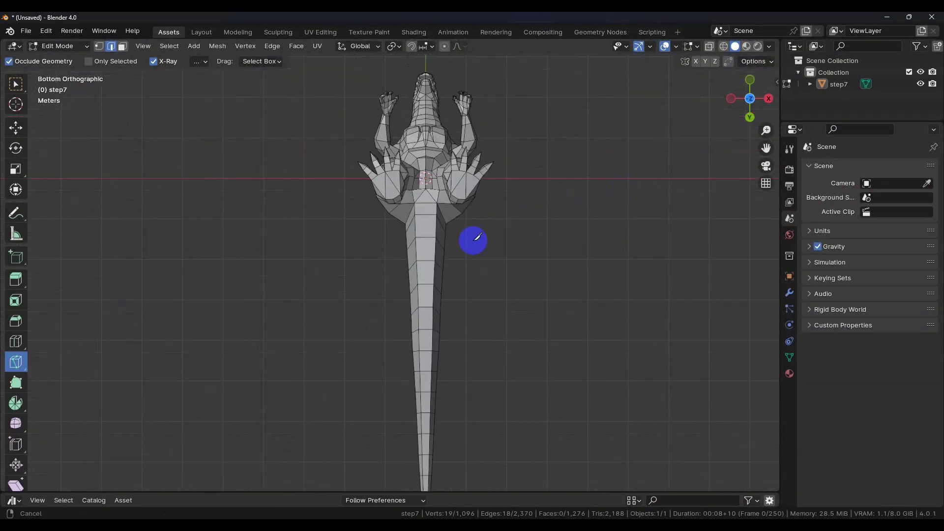
scroll(437, 228, "up", 8)
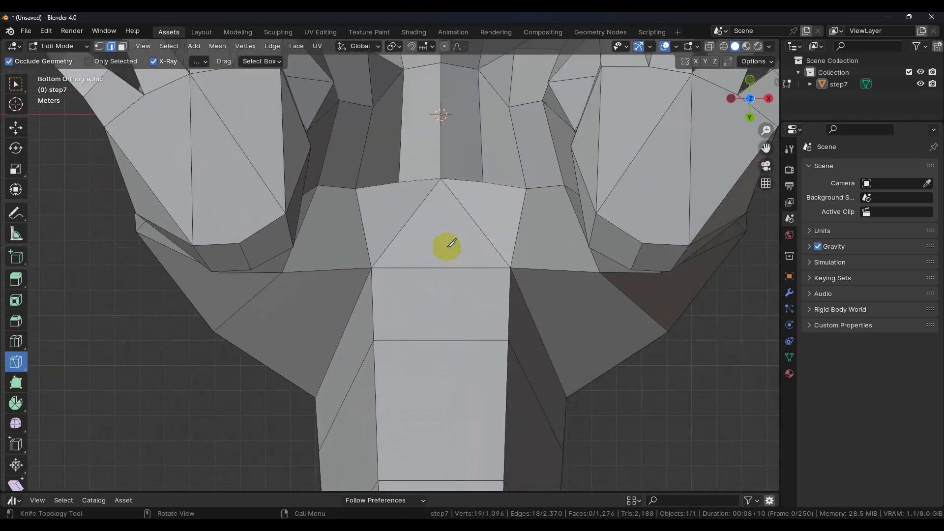
scroll(451, 244, "up", 2)
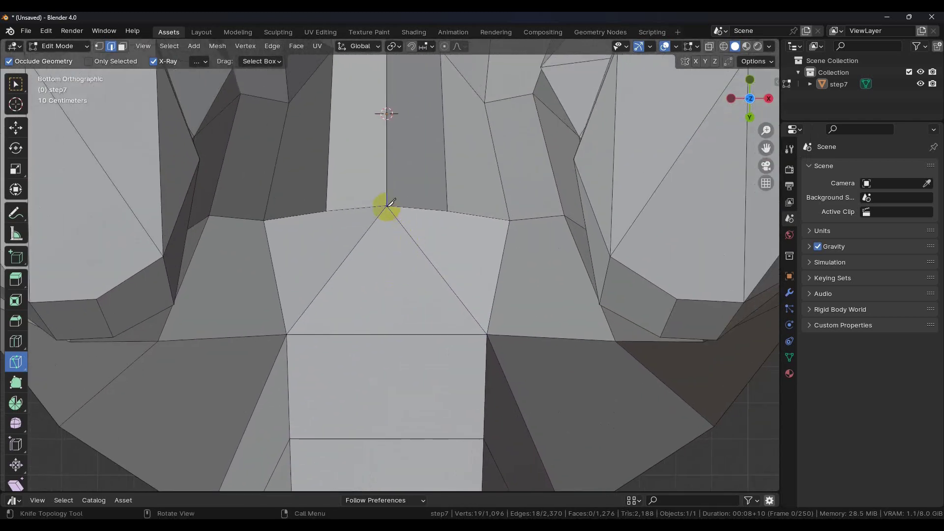
left_click(386, 206)
scroll(393, 236, "down", 5)
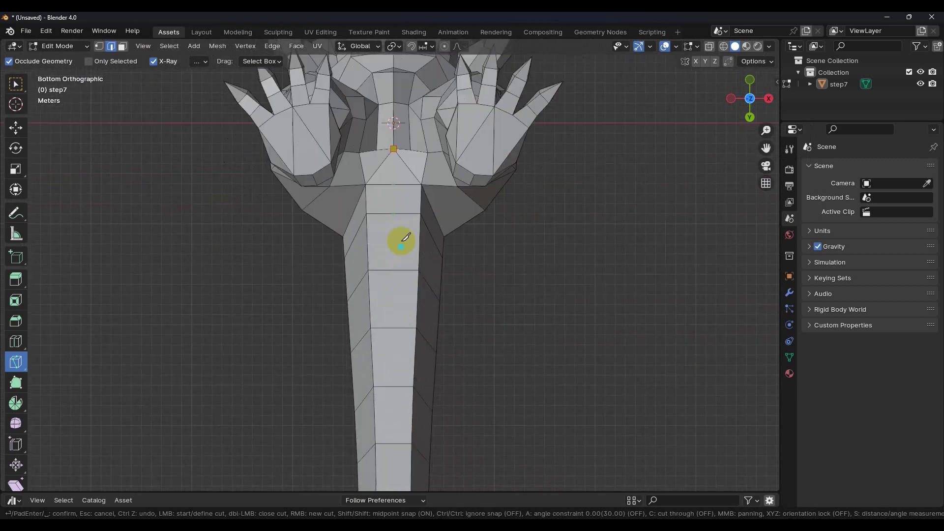
scroll(399, 244, "down", 5)
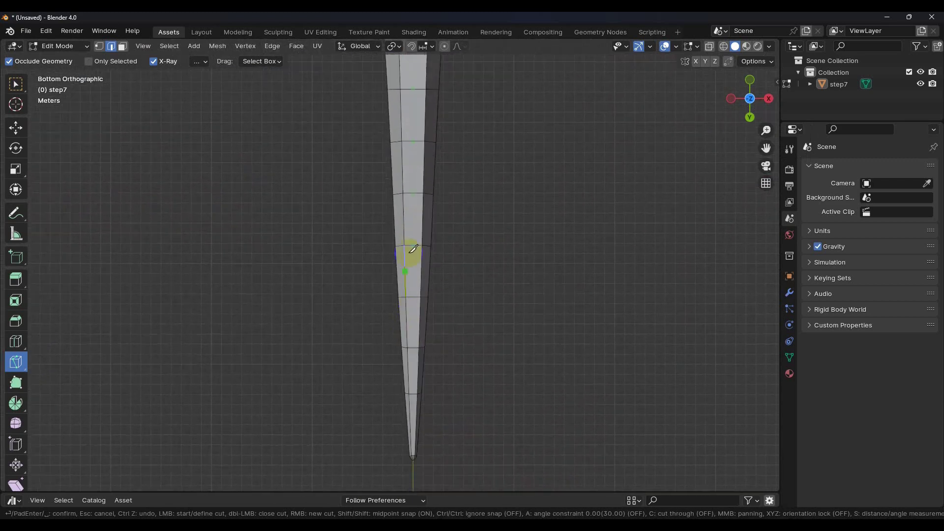
scroll(466, 344, "up", 4)
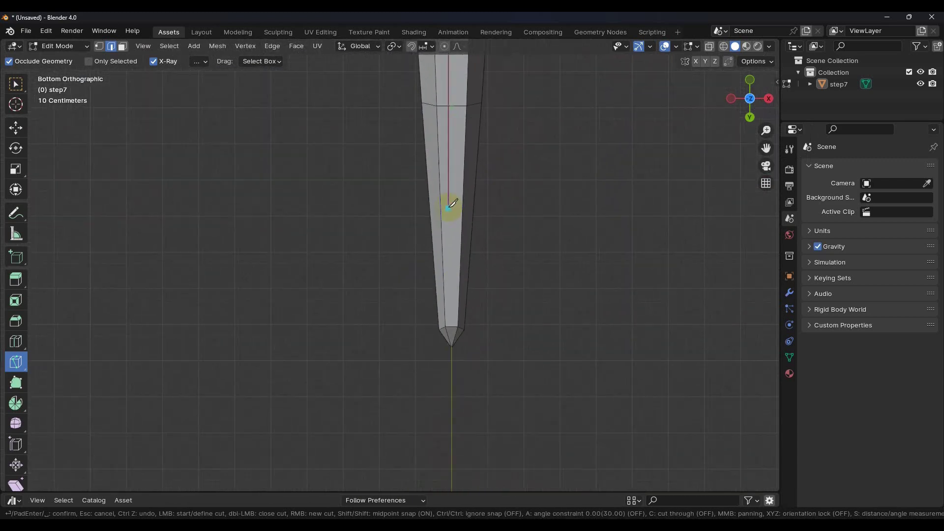
scroll(490, 341, "up", 2)
middle_click_drag(492, 343, 438, 278)
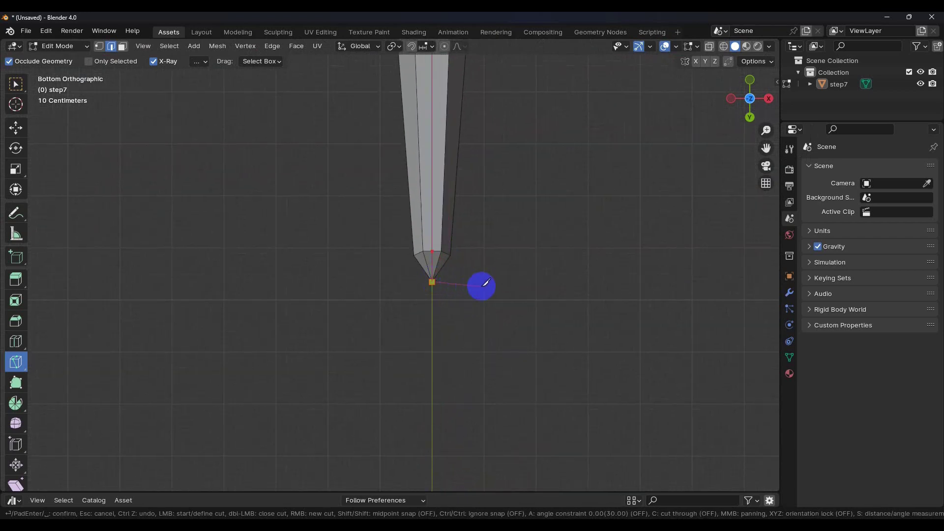
key("Return")
Check the centreline cuts on the tail, switch to face selection and show the whole model in front orthographic view.
scroll(494, 291, "down", 15)
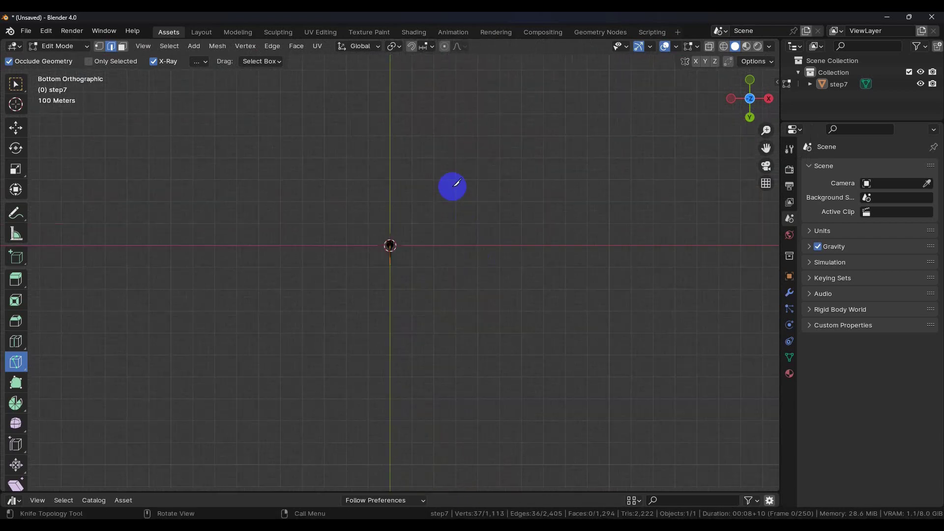
scroll(390, 245, "up", 15)
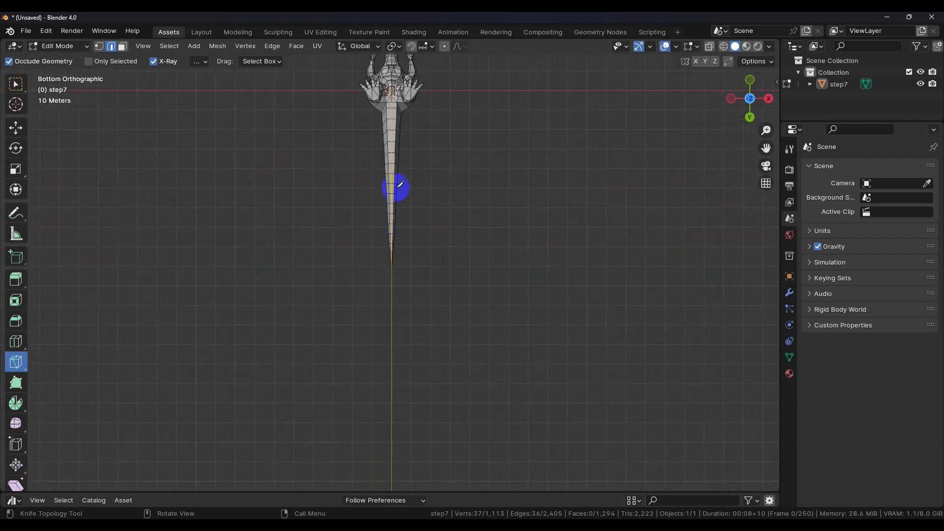
middle_click_drag(394, 190, 585, 310)
scroll(610, 312, "up", 3)
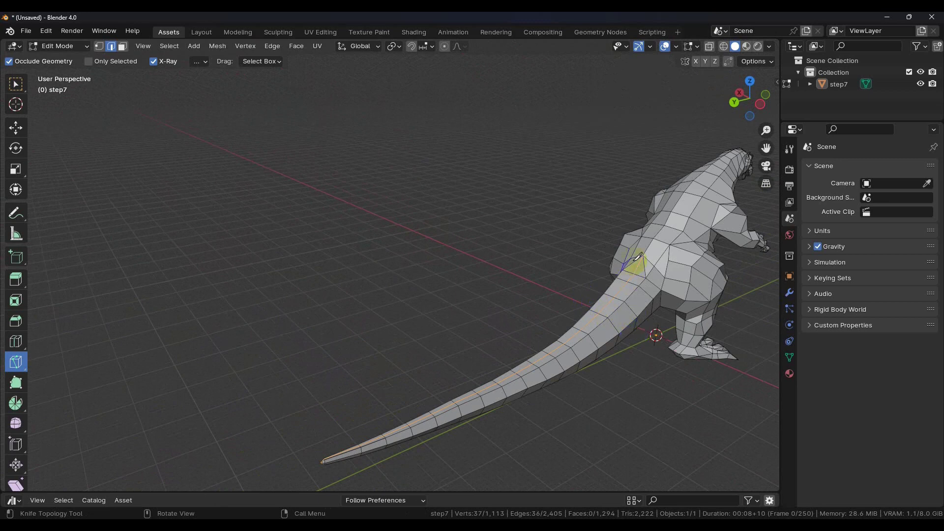
middle_click_drag(657, 274, 436, 218)
scroll(471, 272, "down", 6)
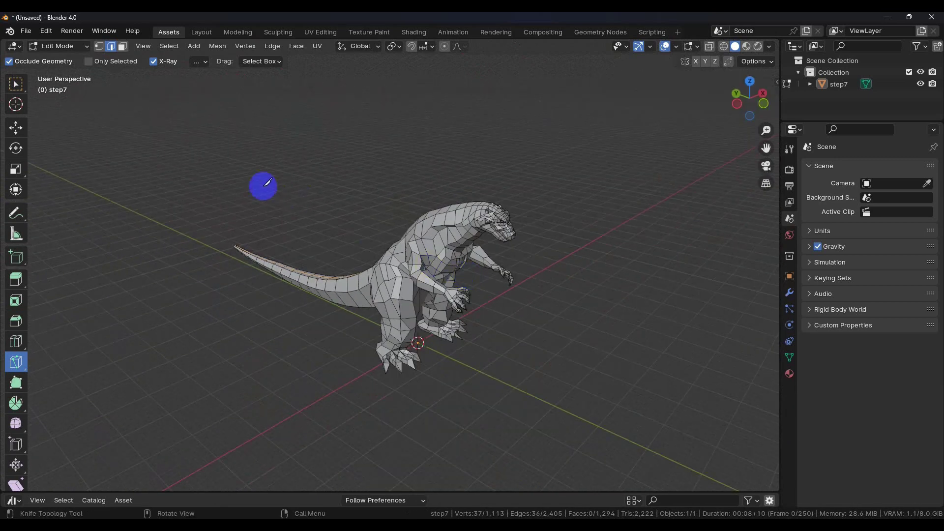
left_click(123, 49)
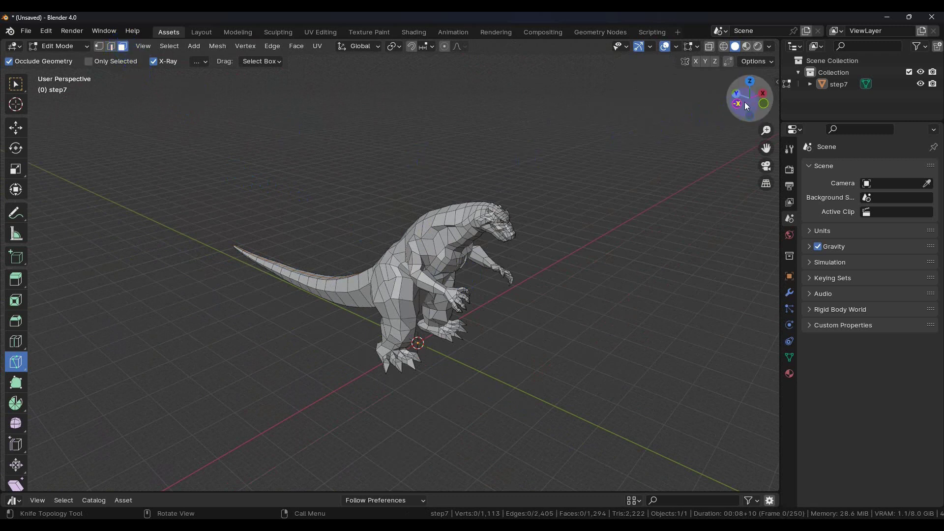
left_click(764, 106)
middle_click_drag(390, 204, 499, 245, "shift")
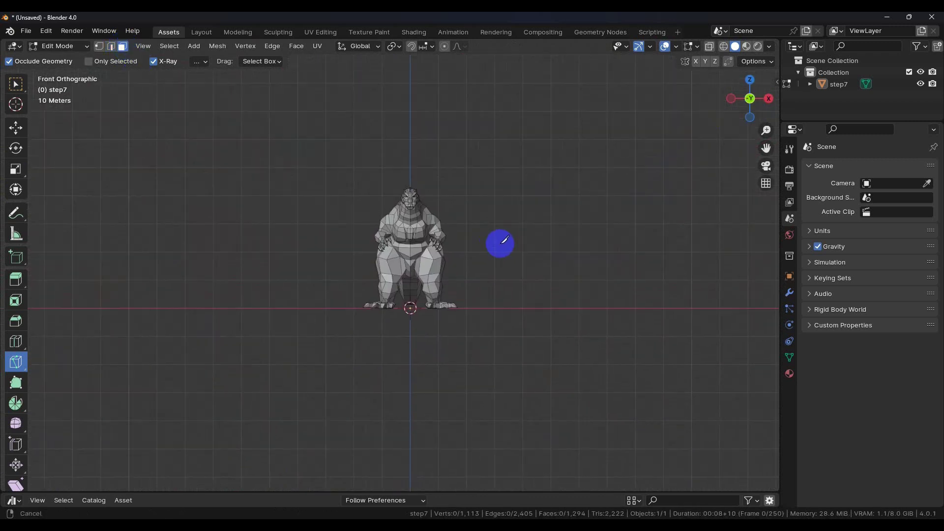
scroll(499, 244, "up", 3)
scroll(439, 235, "up", 4)
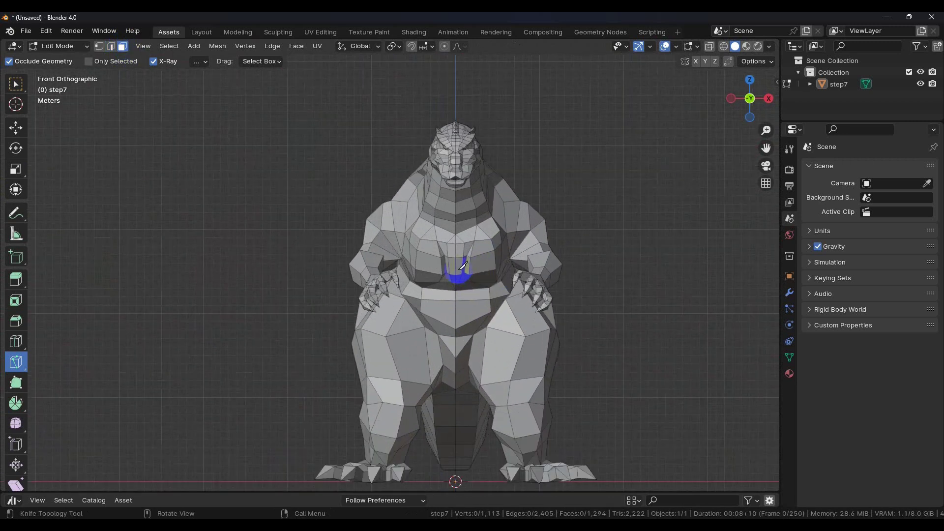
left_click(443, 244)
left_click_drag(443, 245, 472, 241)
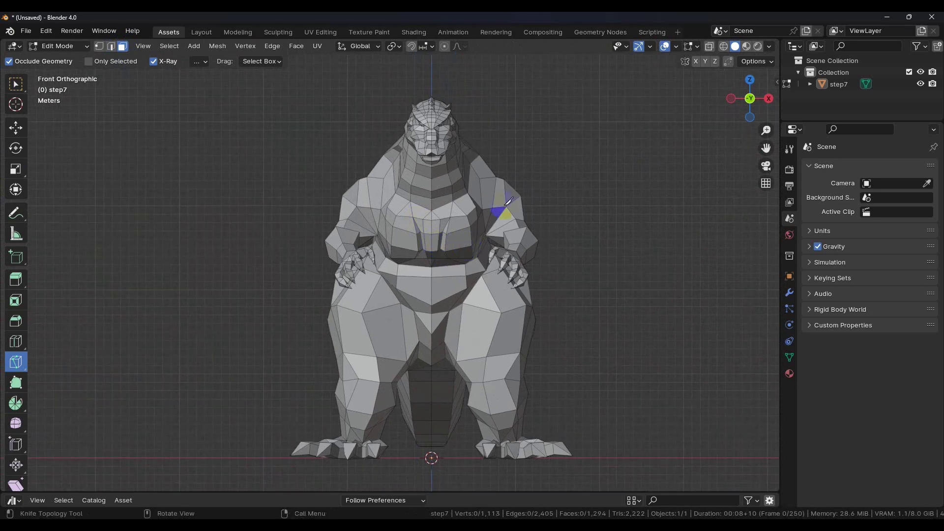
Turn on X-ray, box-select the negative X half of the monster in front view and delete its faces.
left_click(710, 47)
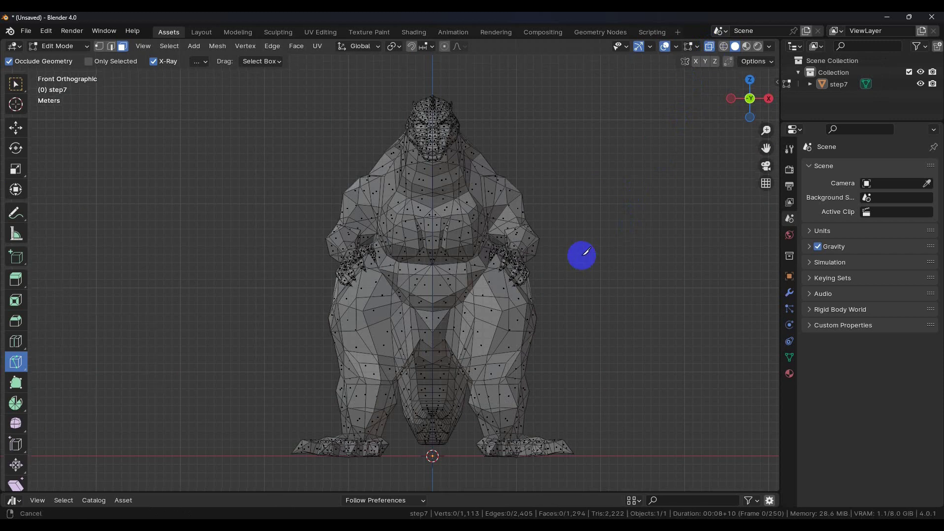
middle_click_drag(579, 255, 579, 244, "shift")
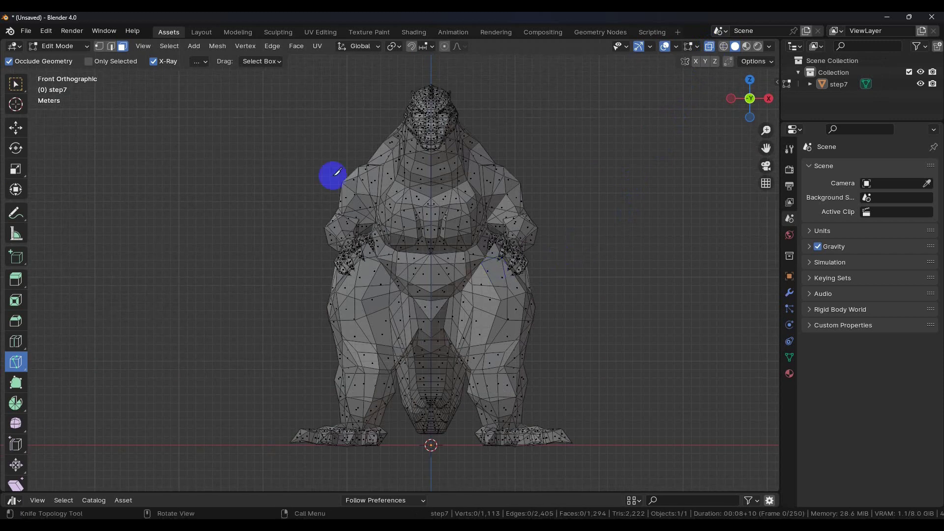
left_click(16, 84)
left_click_drag(242, 69, 431, 462)
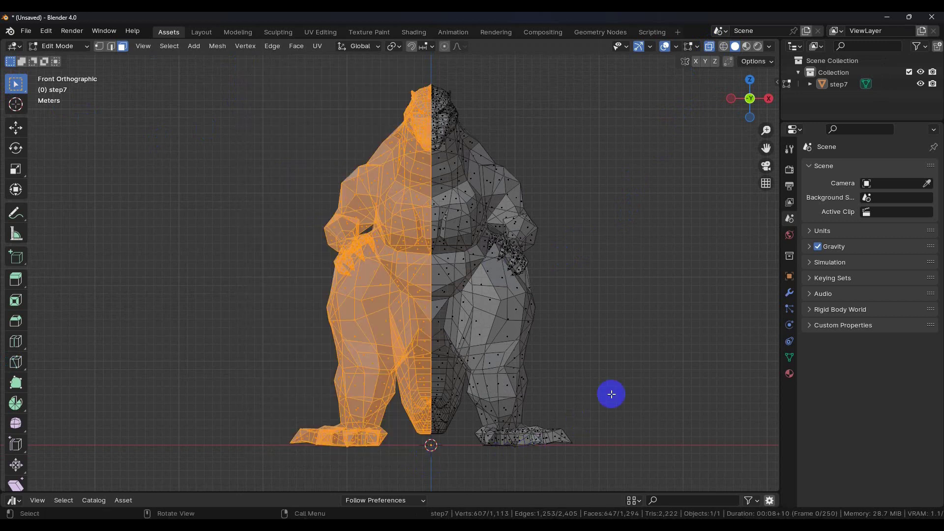
key("x")
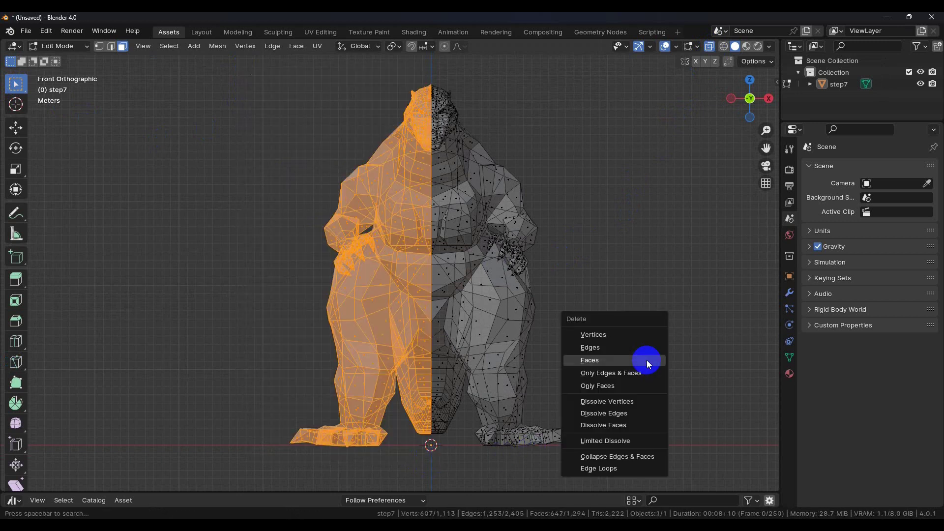
left_click(603, 362)
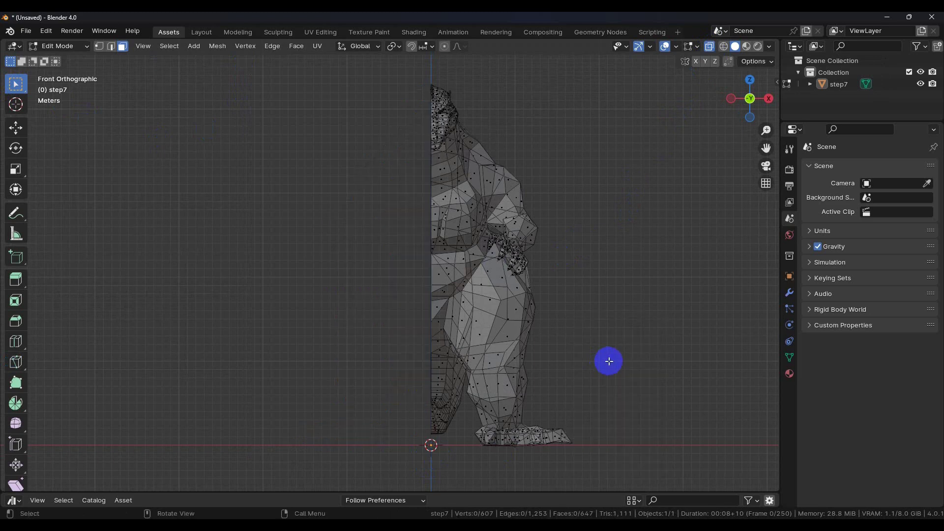
Return to Object Mode and add a Mirror modifier to the remaining half of the model.
middle_click_drag(449, 97, 552, 267)
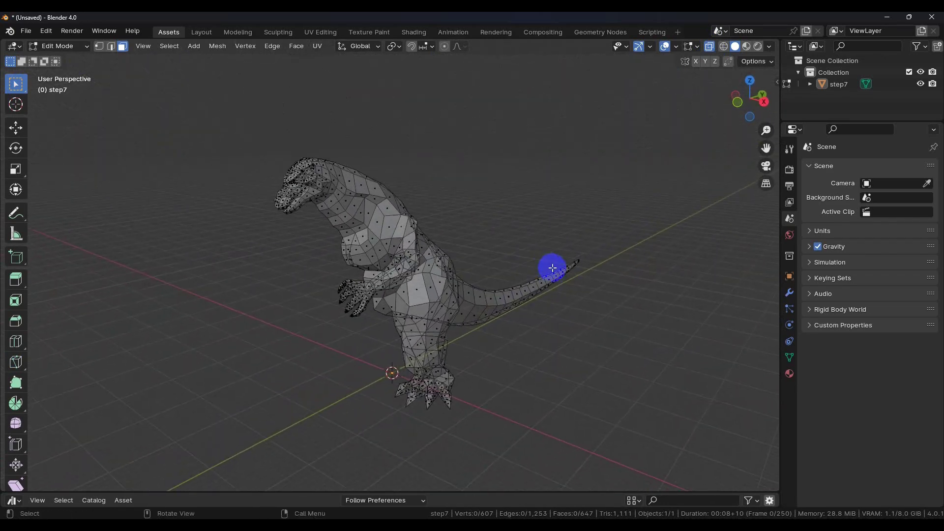
left_click(61, 47)
left_click(64, 60)
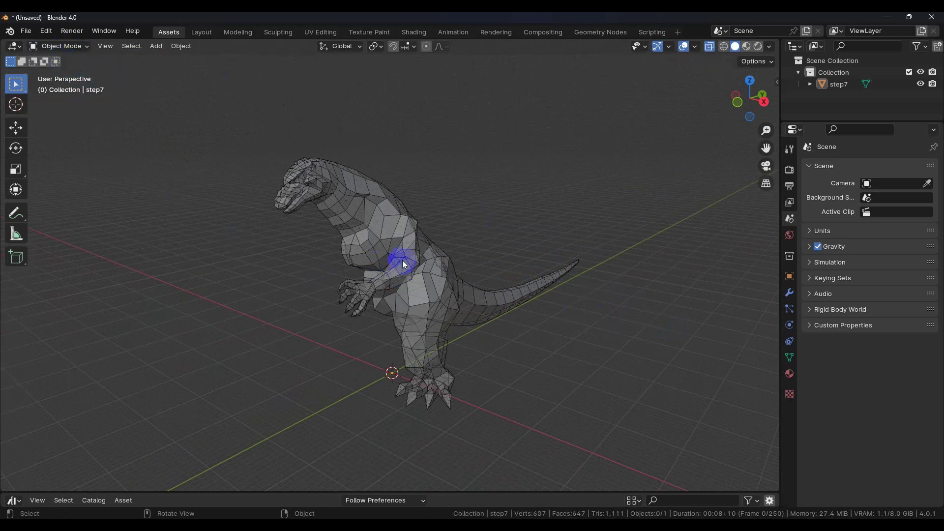
left_click(789, 296)
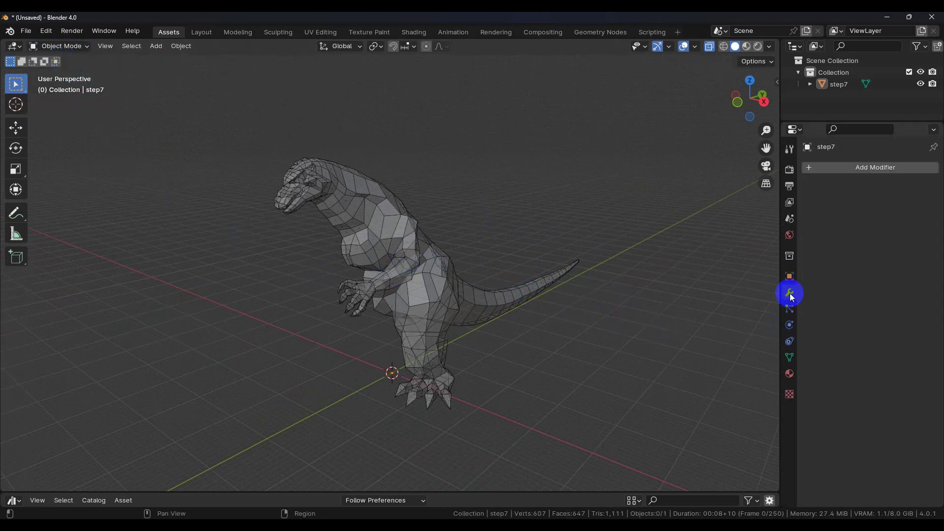
left_click(806, 169)
left_click(782, 168)
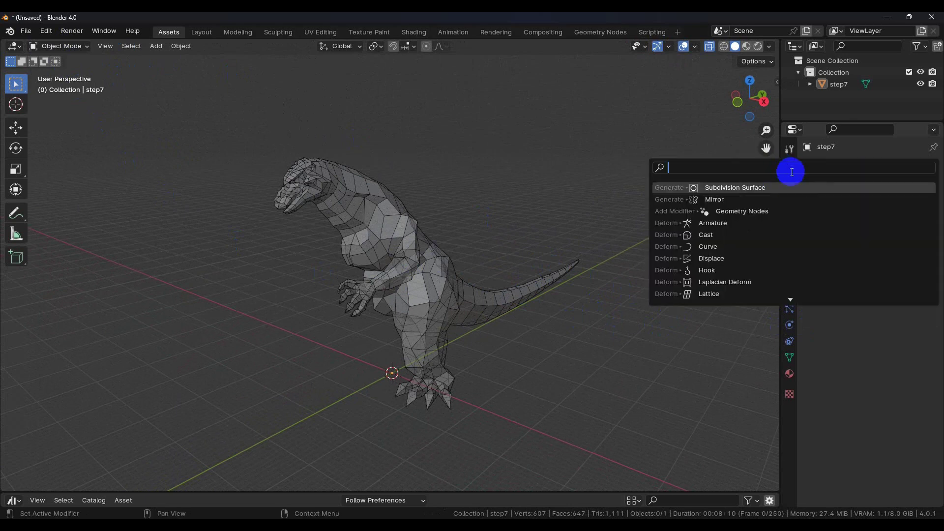
type("mirror")
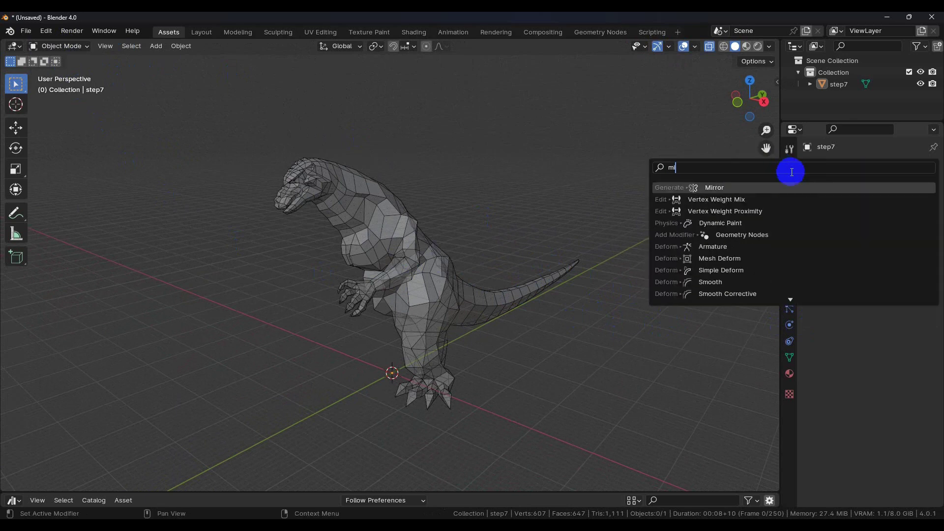
left_click(717, 189)
Turn off X-ray, check the mirrored tail and return to Edit Mode with edge selection.
middle_click_drag(530, 311, 410, 334)
scroll(336, 317, "up", 4)
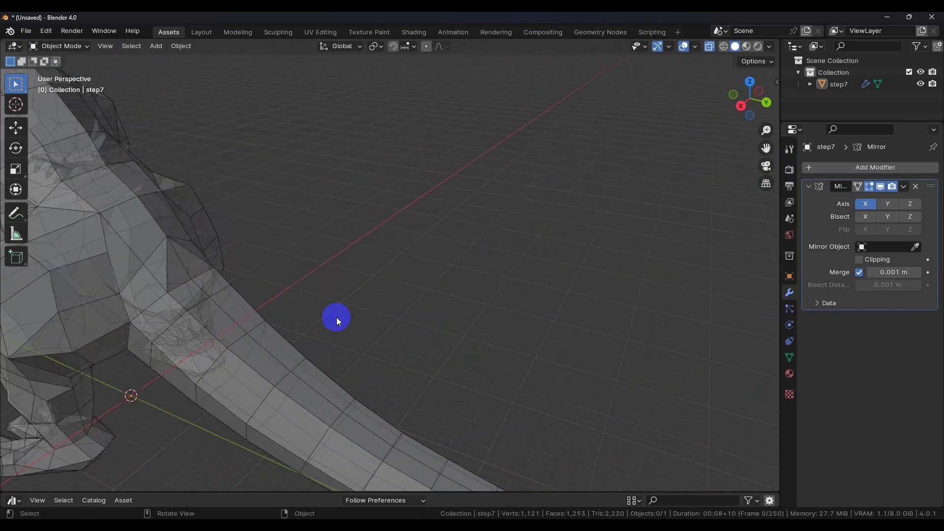
left_click(711, 46)
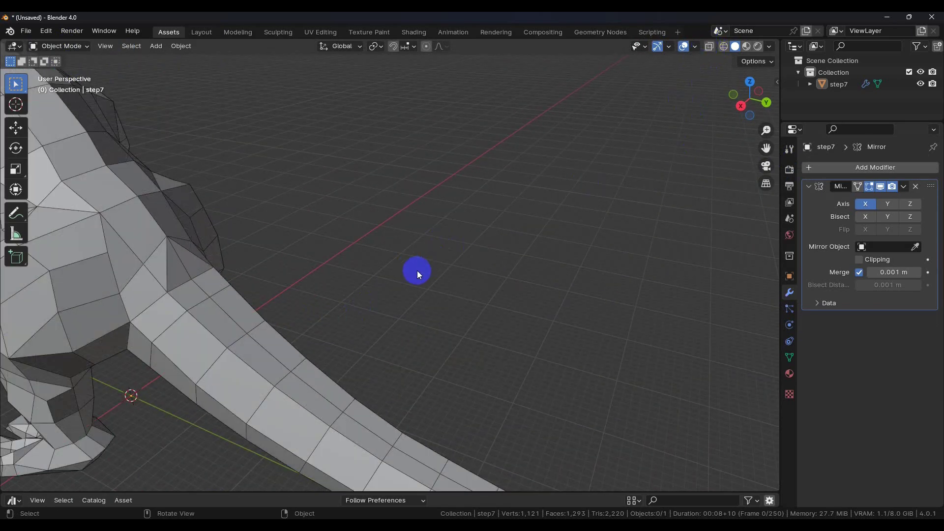
scroll(420, 276, "down", 4)
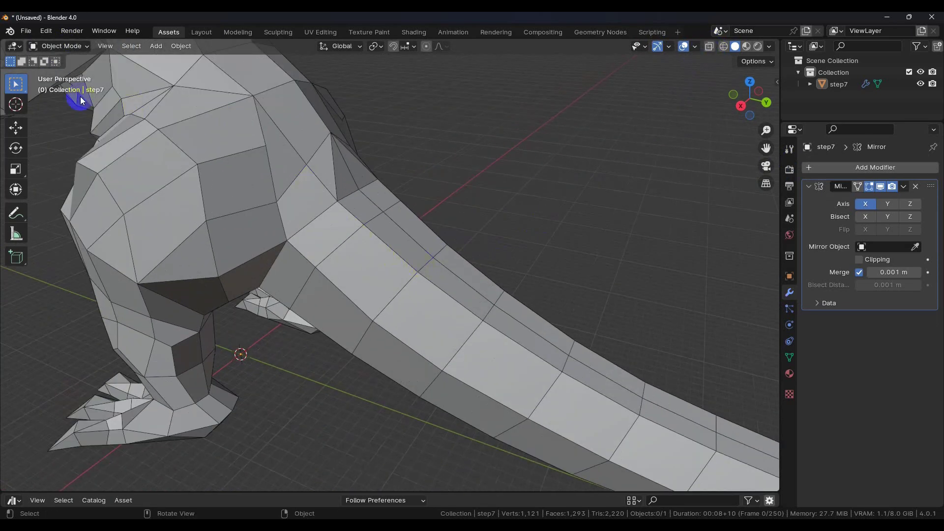
left_click(60, 46)
left_click(61, 74)
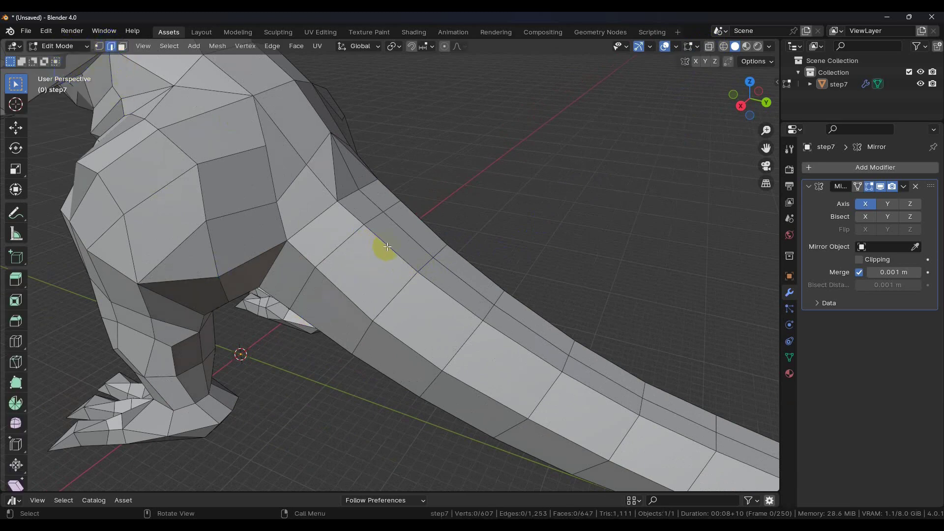
Select the nine consecutive edges beside the tail's upper centreline, starting at its base, and move them down about 0.28 m along Z.
scroll(388, 246, "down", 5)
middle_click_drag(426, 257, 279, 239)
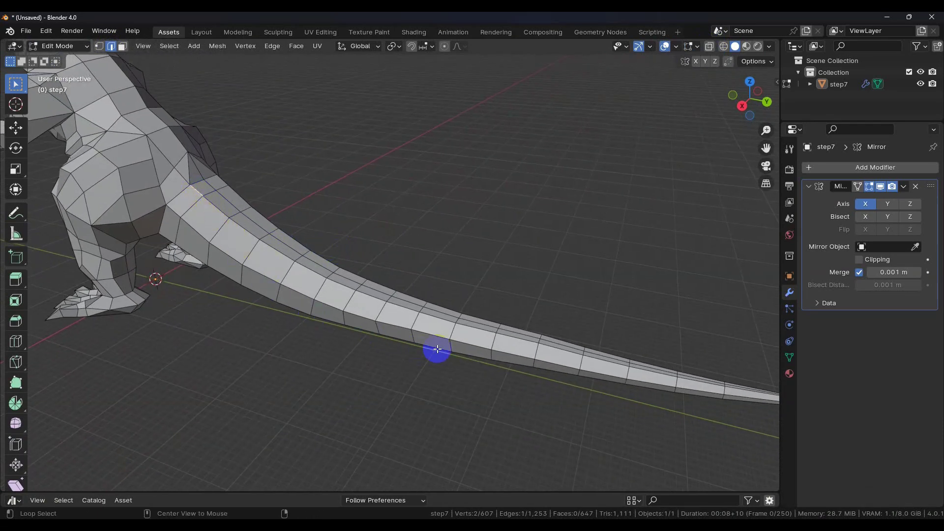
left_click(477, 328, "alt")
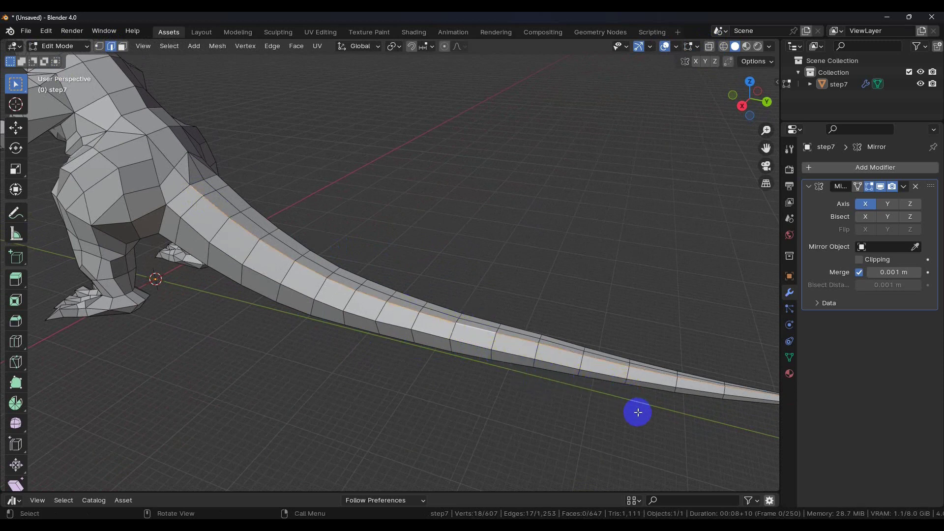
middle_click_drag(637, 412, 510, 371, "shift")
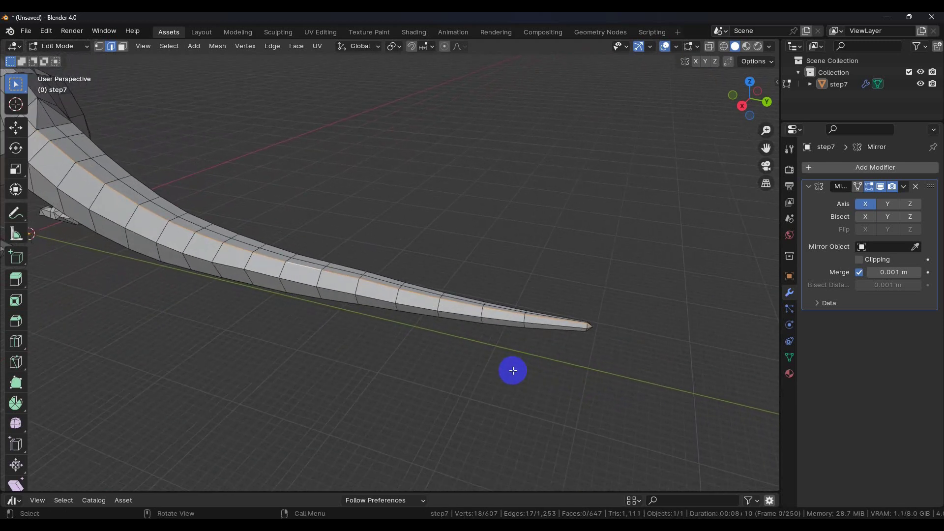
left_click(623, 305, "shift")
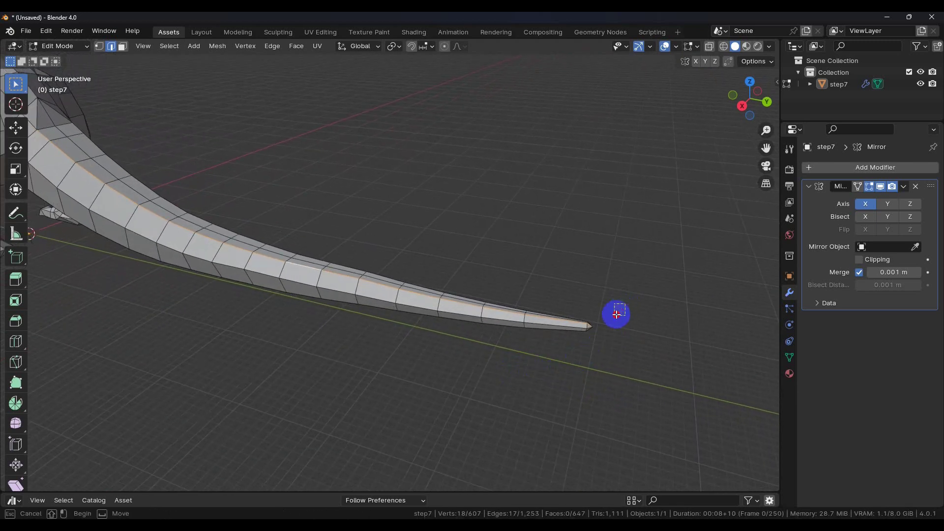
left_click(549, 320, "ctrl")
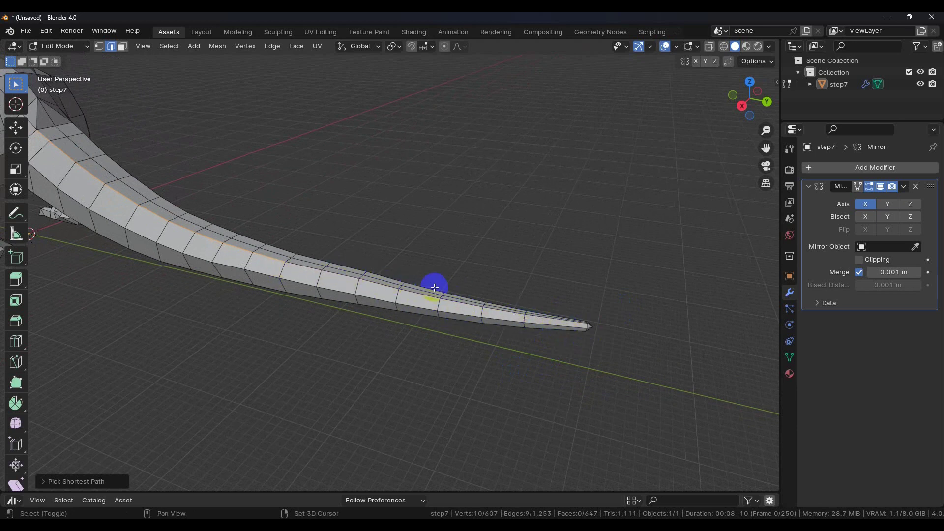
middle_click_drag(432, 282, 532, 295)
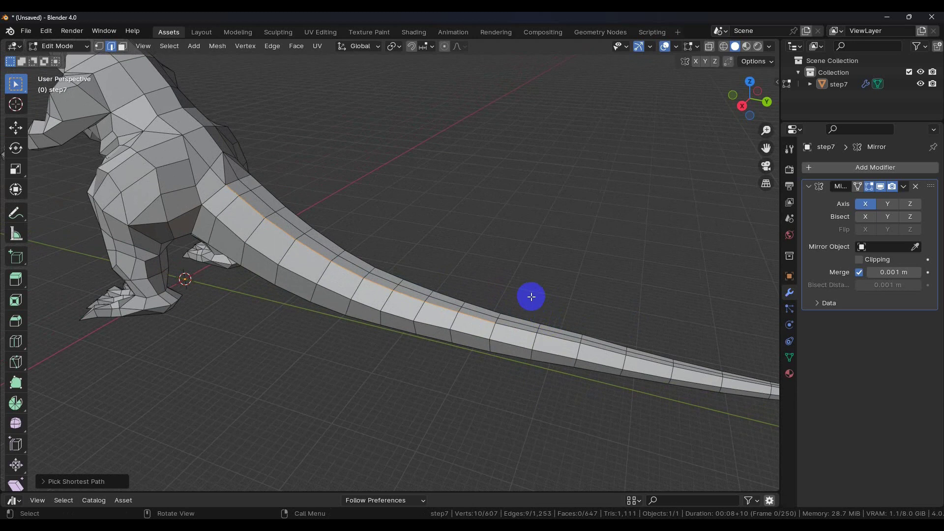
key("g")
key("z")
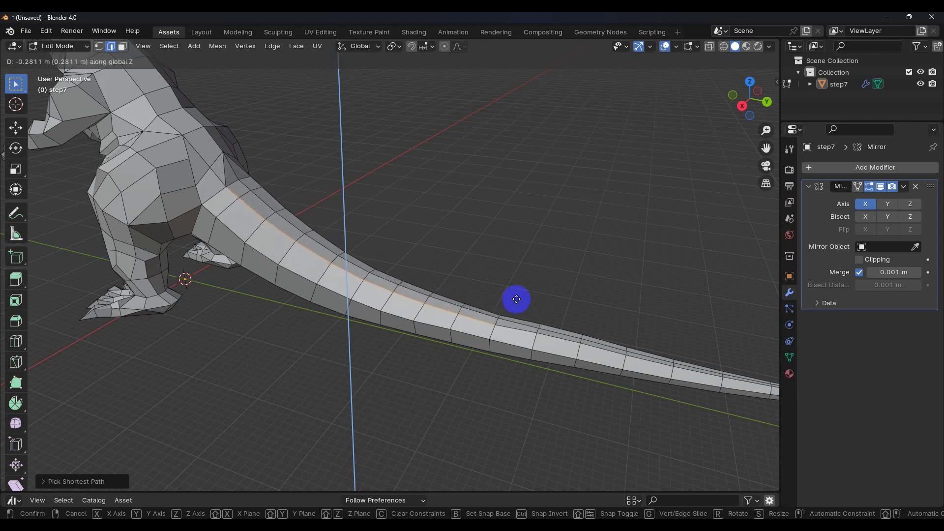
left_click(516, 299)
Move two separate edges of the same line, closer to the tail tip, down about 0.25 m along Z.
middle_click_drag(552, 348, 460, 331)
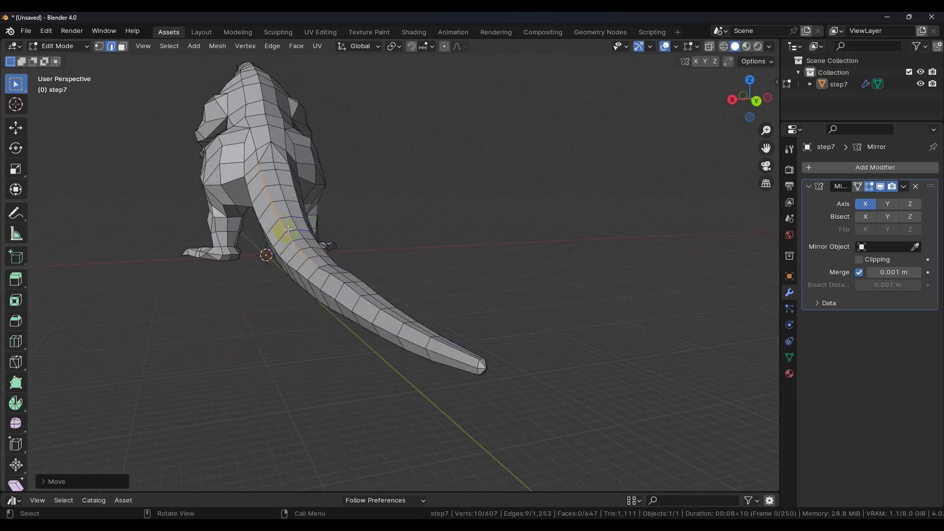
scroll(340, 296, "up", 2)
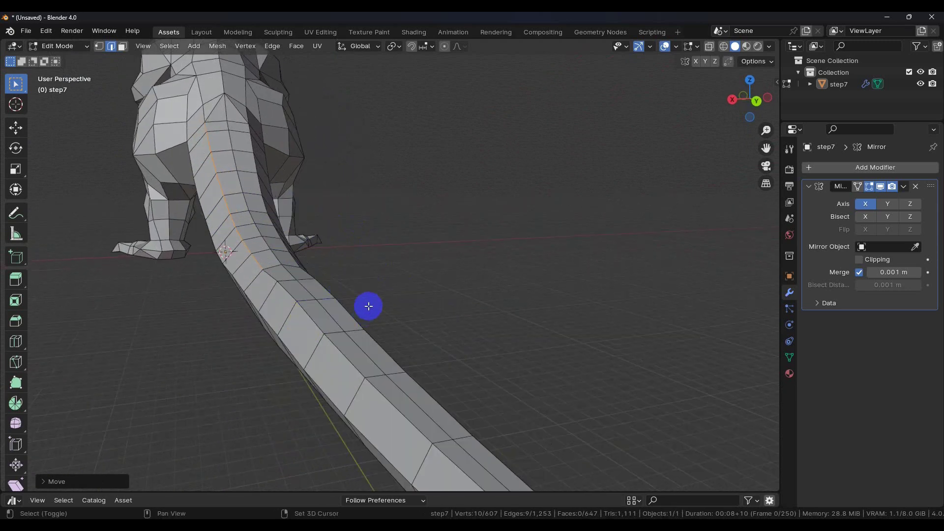
scroll(368, 306, "up", 4)
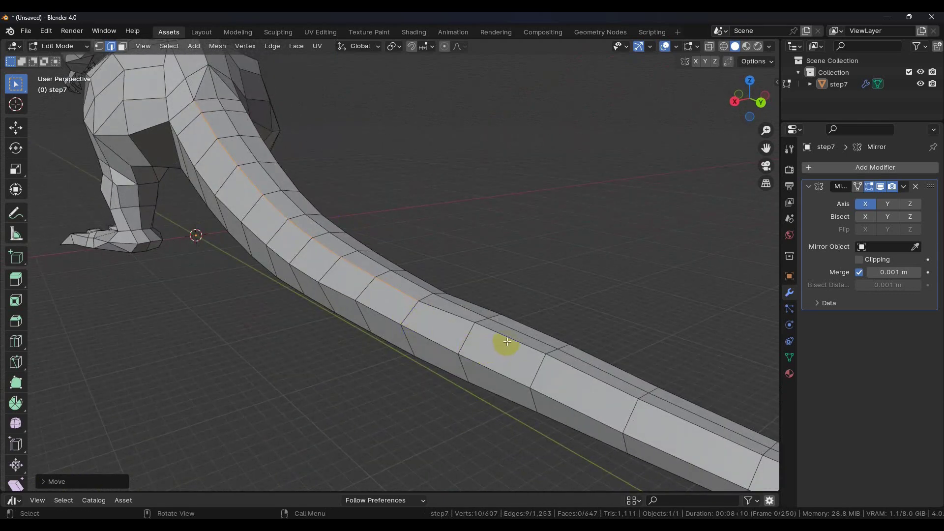
left_click(507, 338)
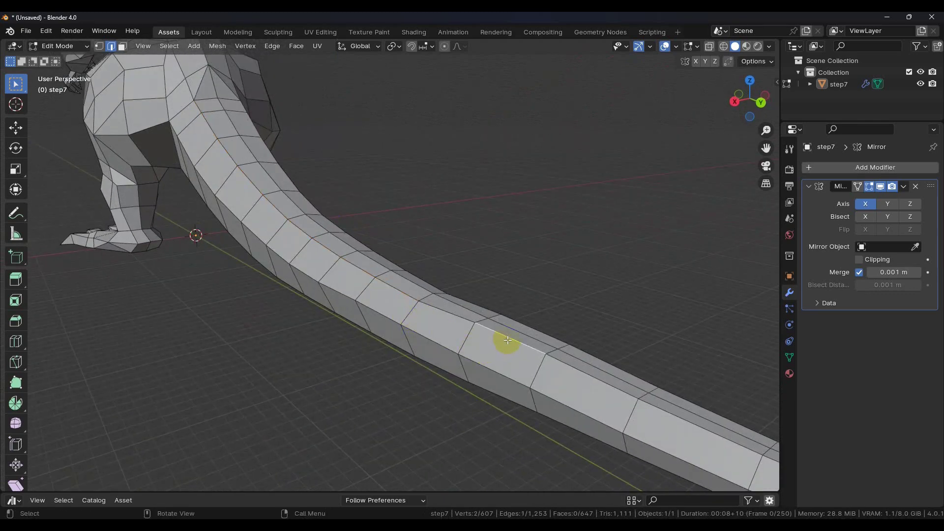
key("g")
key("z")
left_click(507, 345)
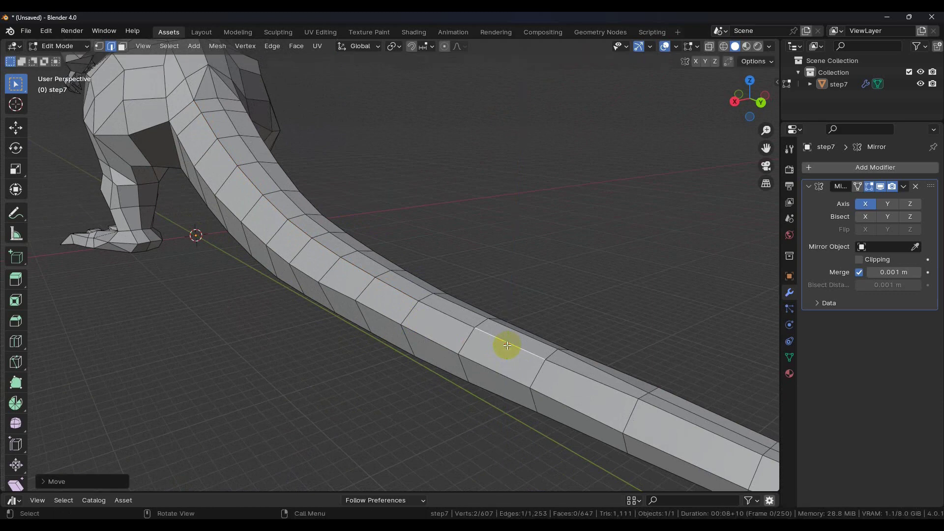
middle_click_drag(609, 397, 503, 336, "shift")
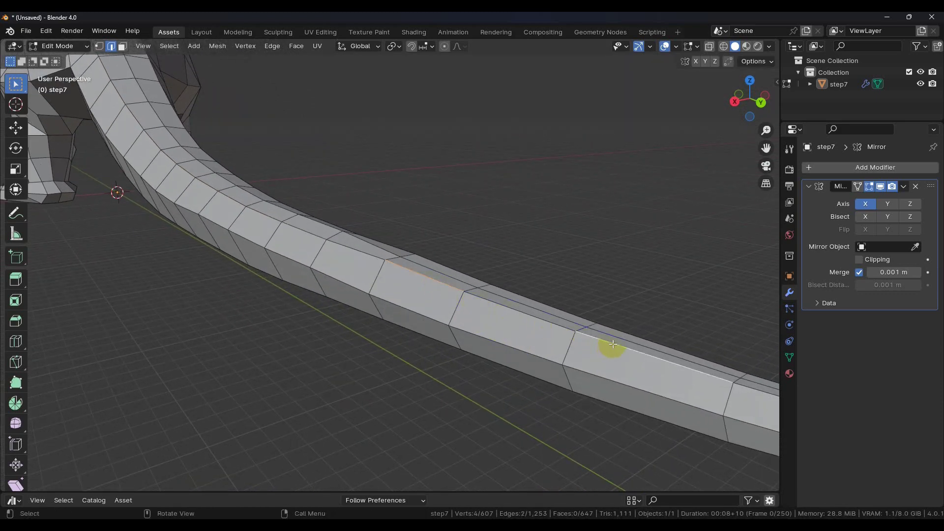
key("g")
key("z")
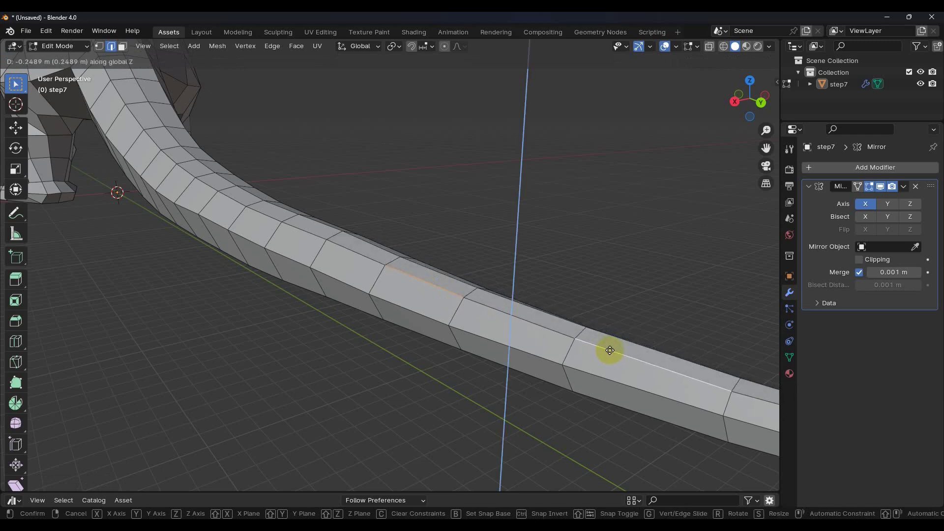
left_click(610, 350)
Raise the first edge beside the centreline at the tail base about 0.3 m along Z.
scroll(612, 363, "down", 5)
middle_click_drag(612, 363, 439, 394)
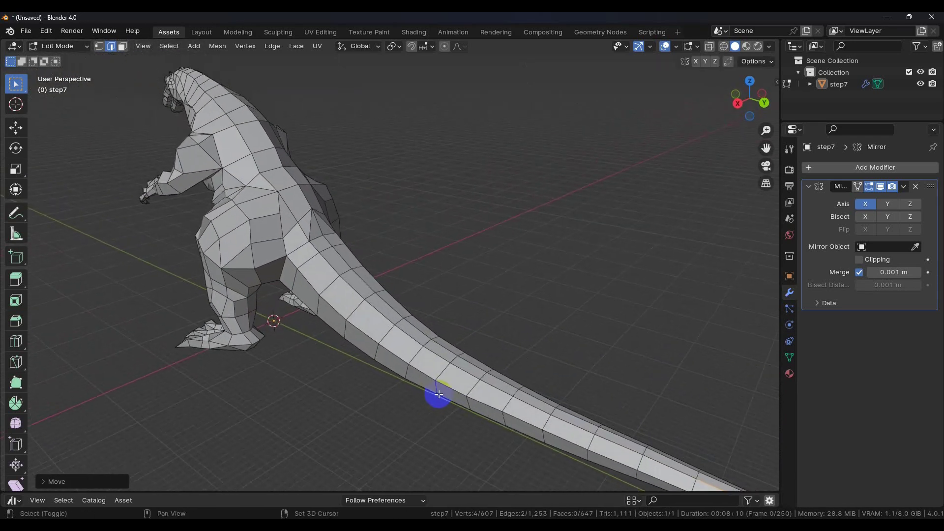
scroll(298, 248, "up", 2)
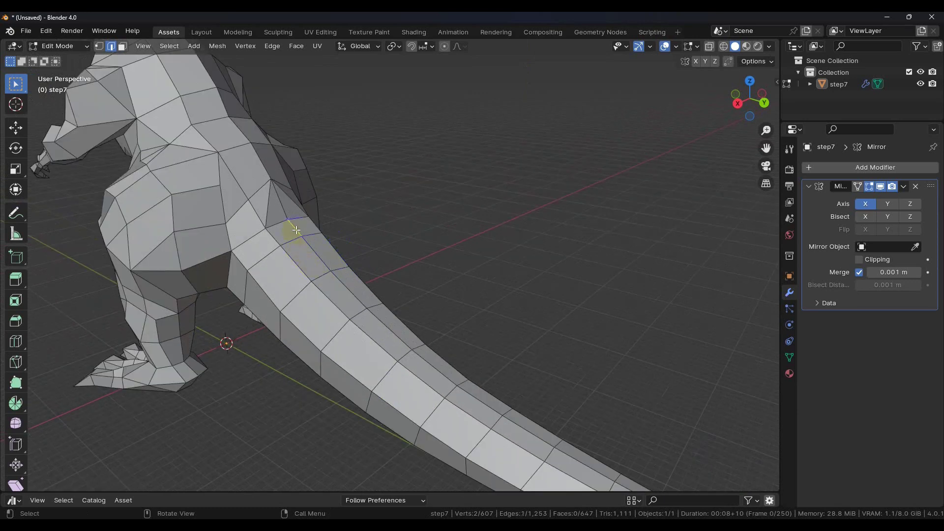
key("g")
key("z")
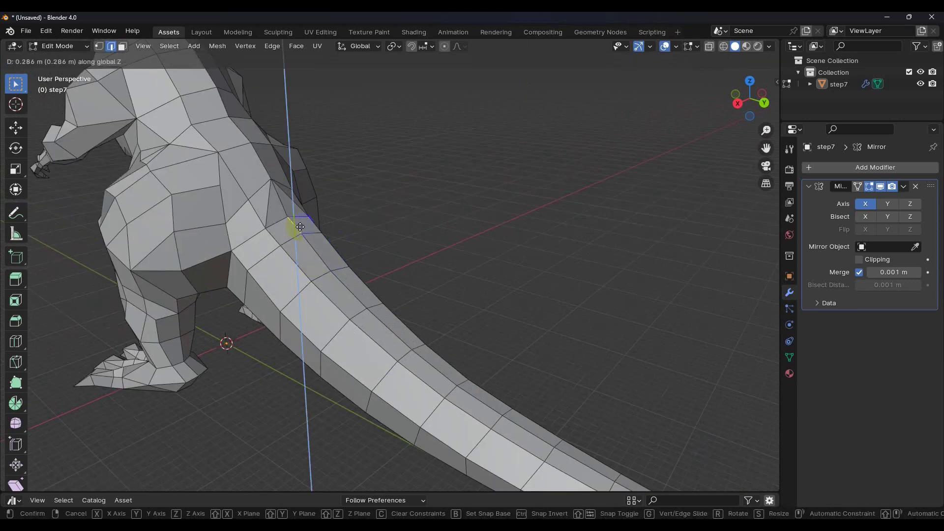
left_click(302, 225)
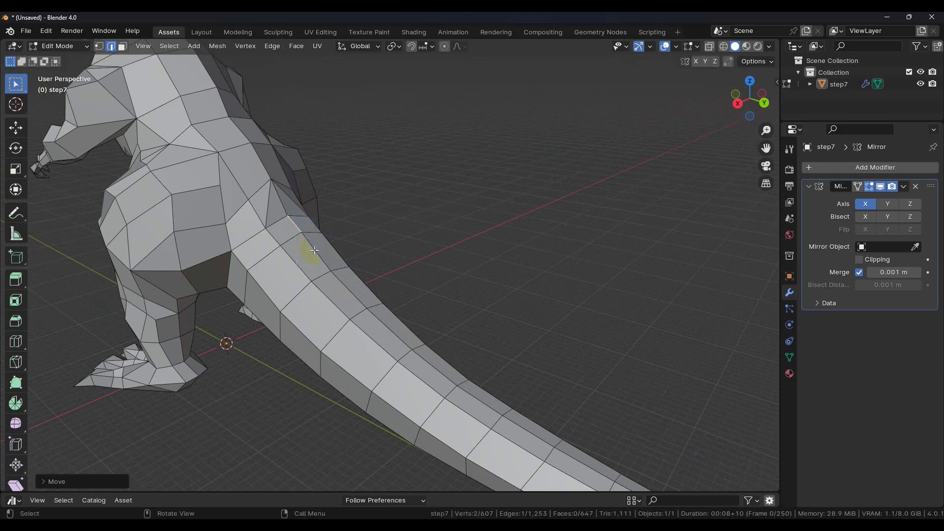
Dissolve the diagonal edge where the lower back meets the top of the tail base.
middle_click_drag(310, 253, 371, 198)
scroll(370, 198, "up", 5)
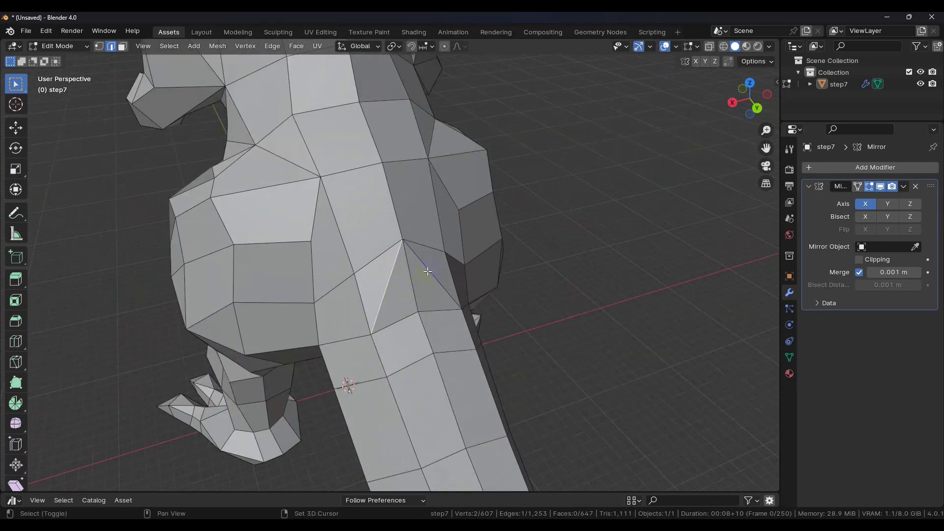
right_click(381, 303)
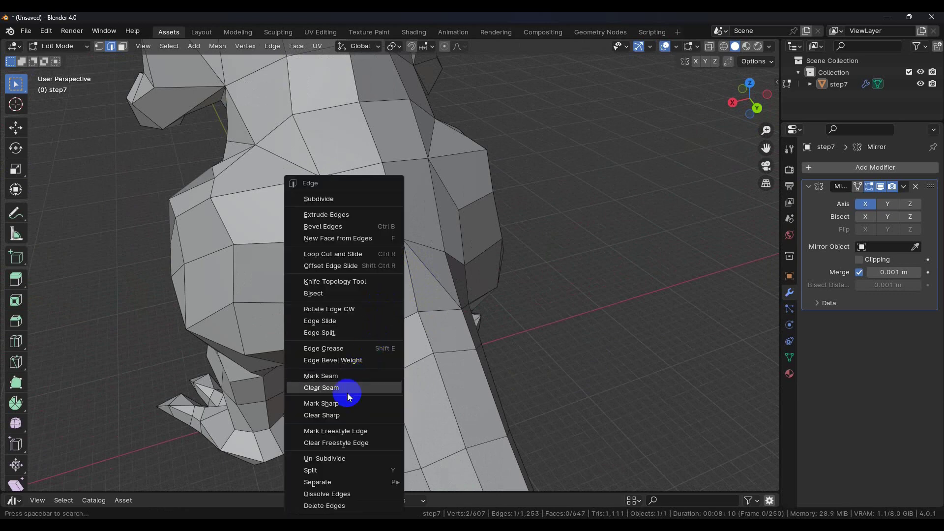
left_click(340, 495)
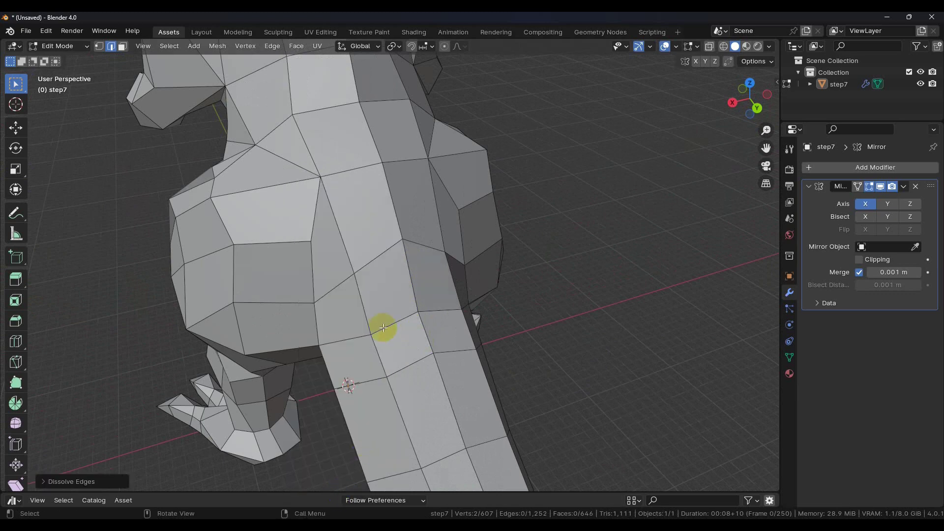
Cut a zigzag line with the Knife across the upper hip, from the flank vertex above the thigh to the lower-back edge beside the tail base.
middle_click_drag(383, 327, 623, 187)
scroll(472, 278, "up", 6)
middle_click_drag(475, 279, 449, 337)
scroll(463, 311, "down", 3)
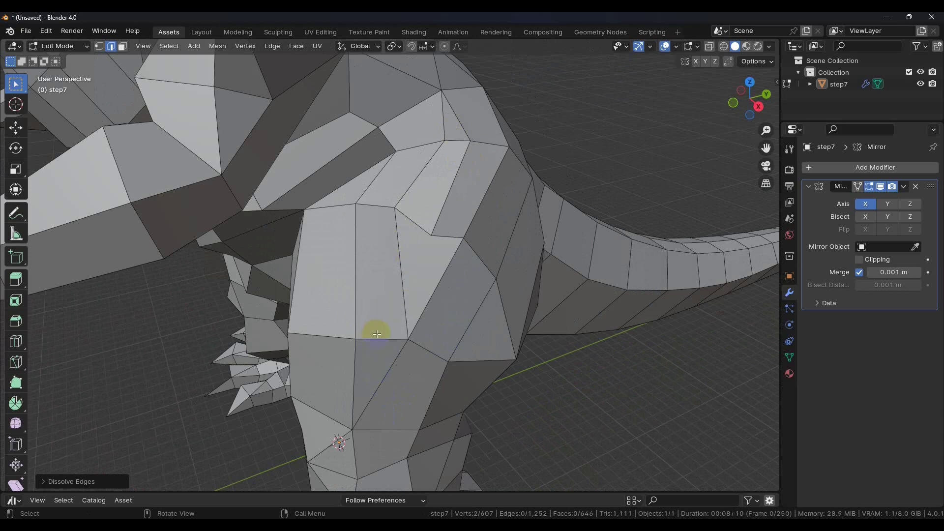
middle_click_drag(384, 331, 374, 243)
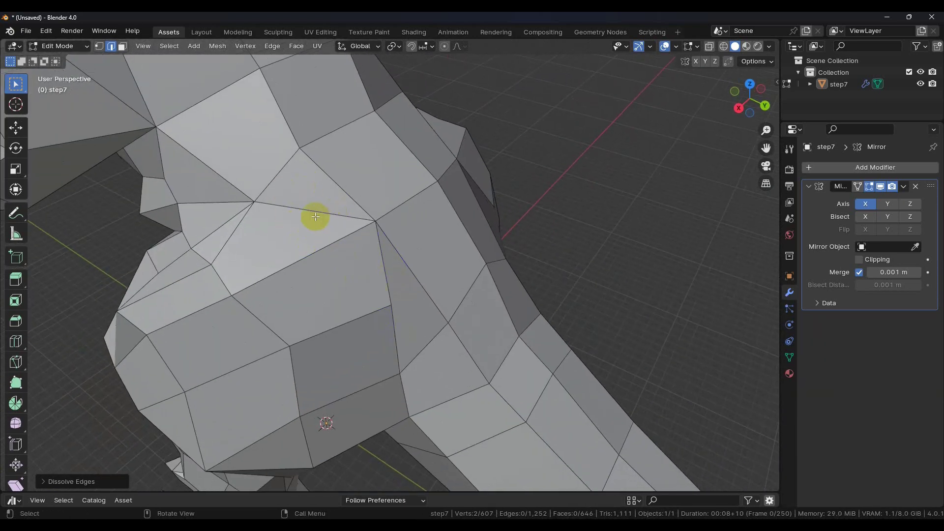
middle_click_drag(365, 279, 396, 304)
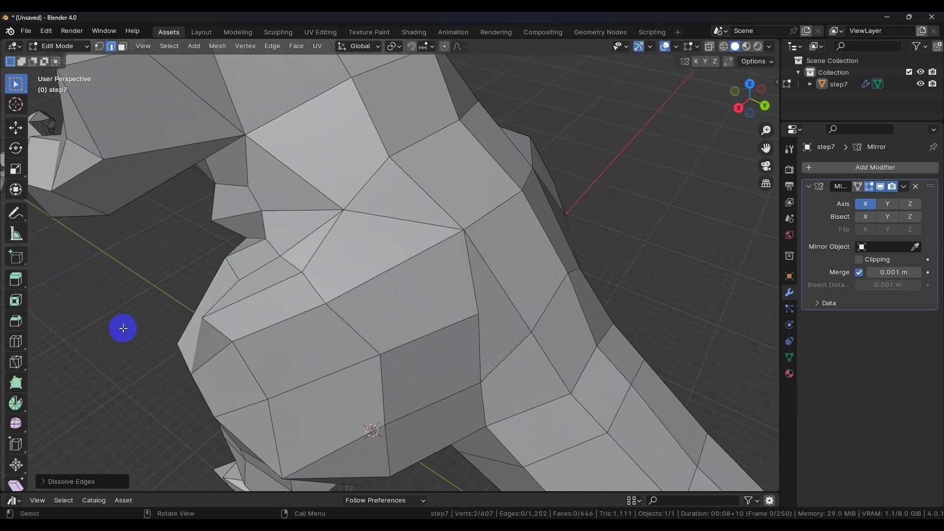
left_click(16, 359)
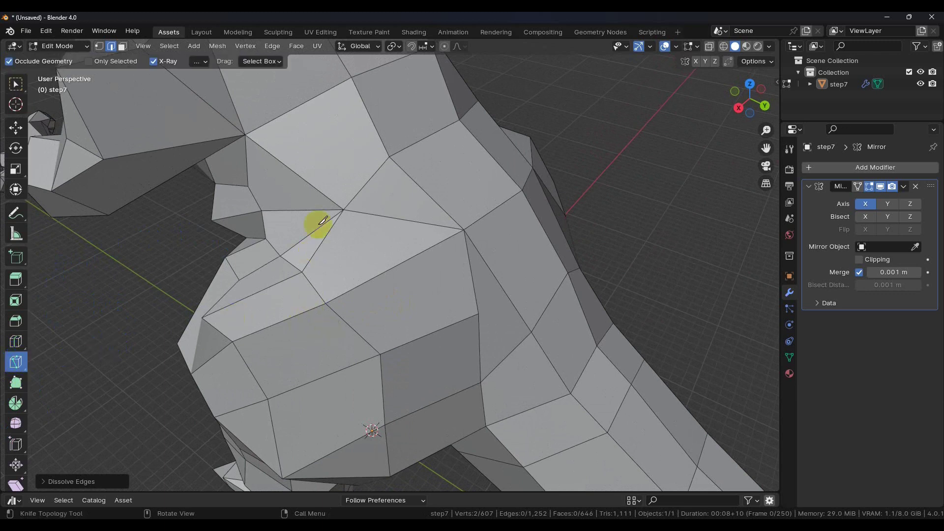
left_click(344, 210)
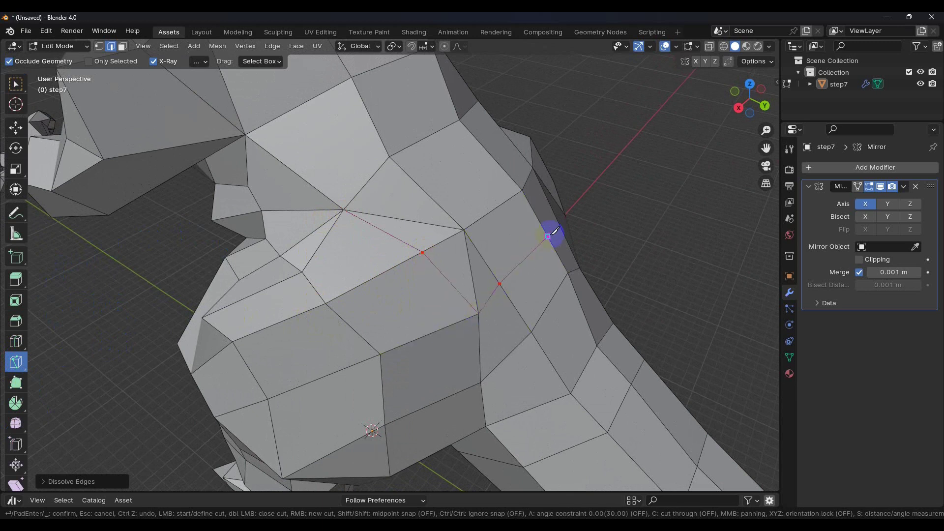
key("Return")
middle_click_drag(574, 252, 464, 300)
Dissolve the two old edges meeting at the upper hip vertex, just above the new knife cut.
left_click(17, 87)
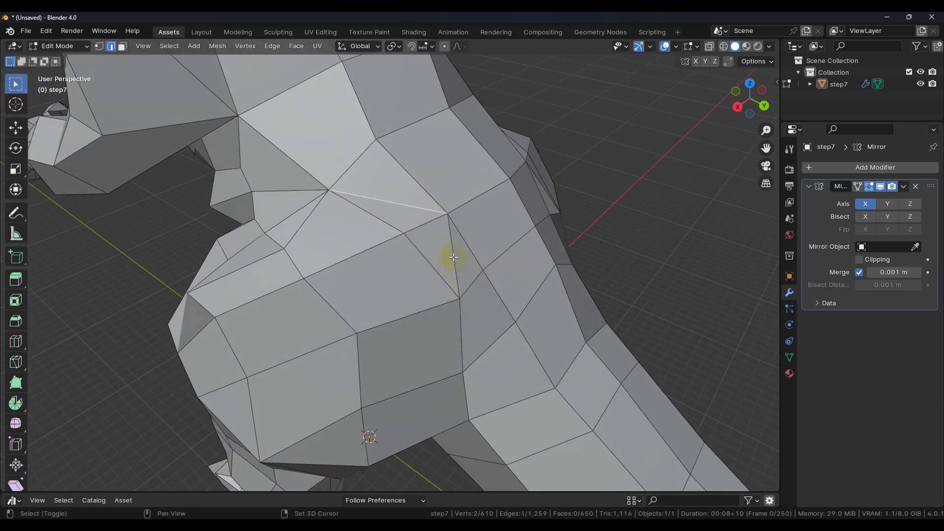
key("ctrl+e")
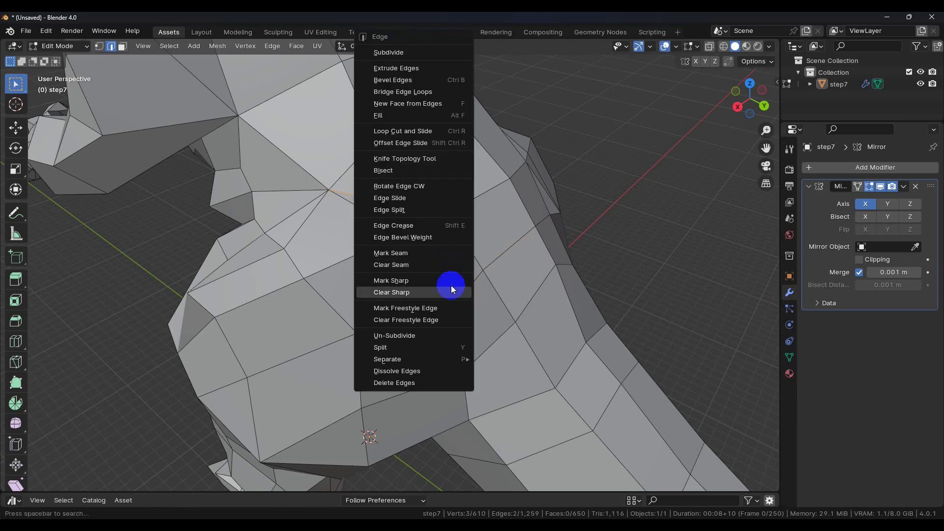
left_click(417, 369)
Examine the topology of the hip, leg and foot, and the overall shape of the body.
middle_click_drag(443, 289, 433, 235)
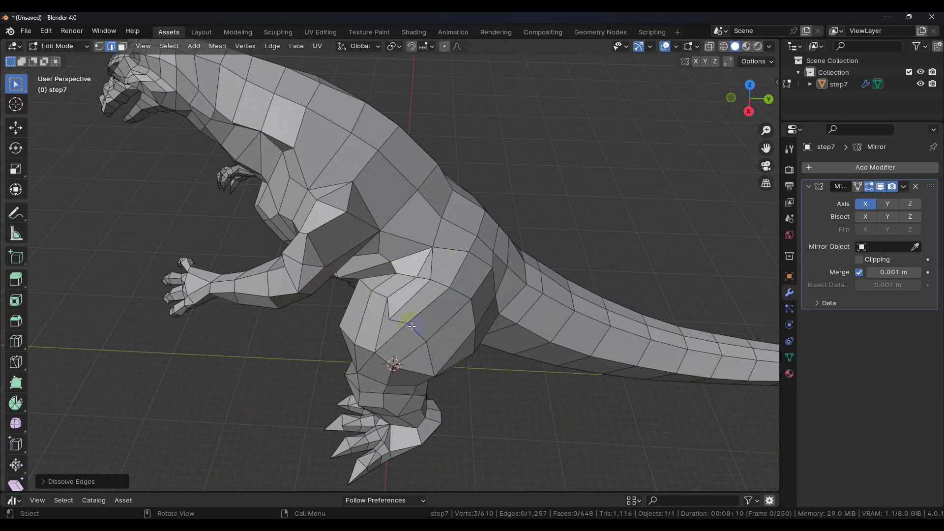
middle_click_drag(357, 255, 377, 253)
scroll(315, 284, "down", 2)
middle_click_drag(326, 285, 352, 295)
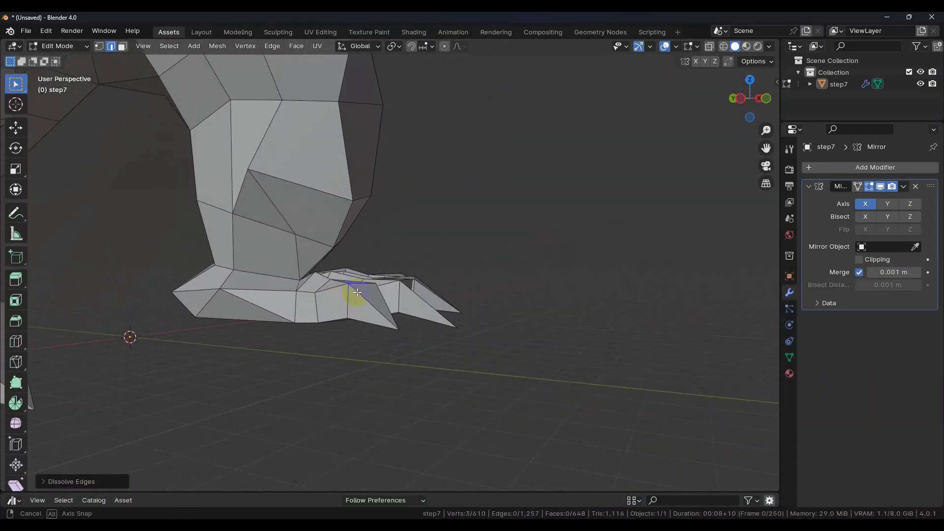
scroll(348, 273, "up", 3)
middle_click_drag(343, 251, 417, 309)
scroll(355, 305, "down", 3)
scroll(470, 329, "down", 5)
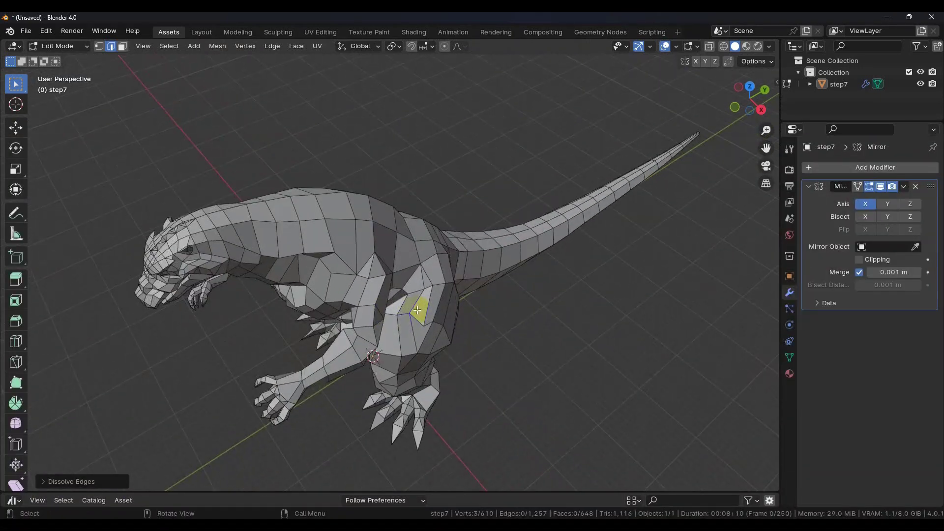
Add a Subdivision Surface modifier to the monster mesh.
left_click(811, 168)
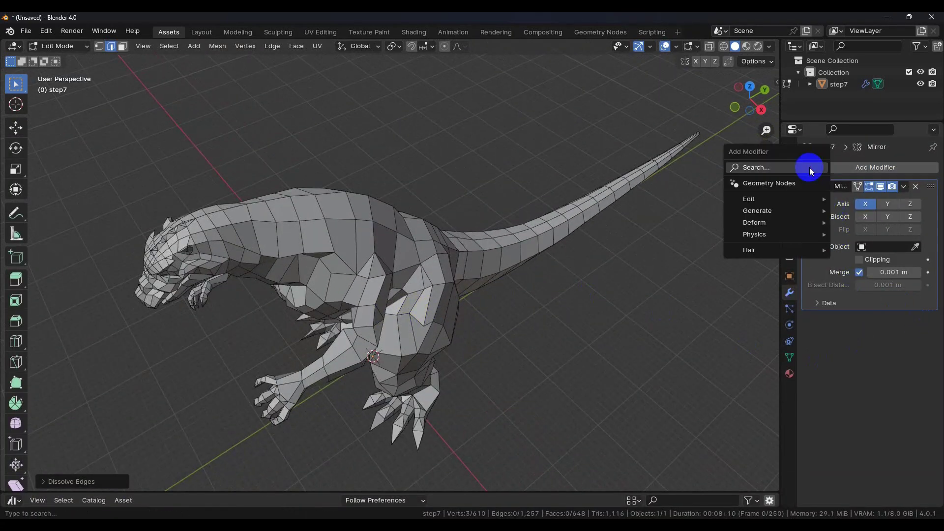
left_click(782, 168)
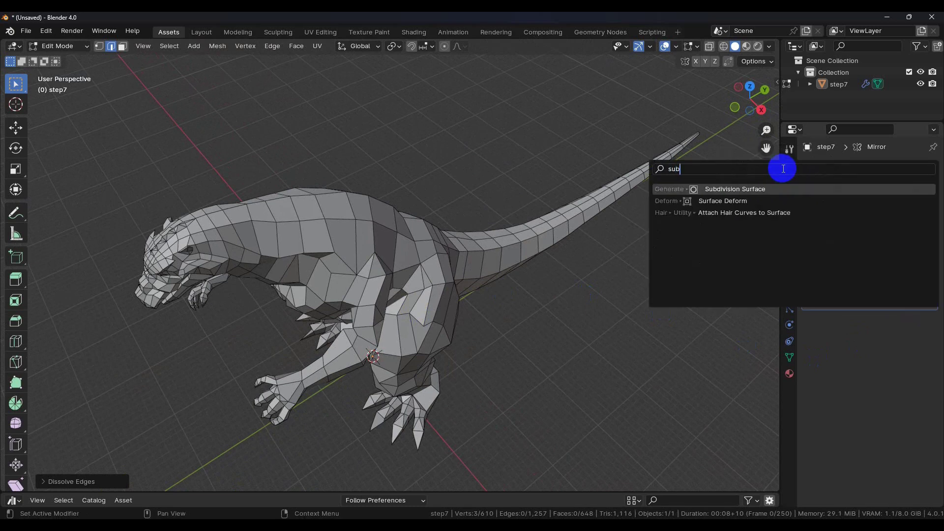
type("sub")
key("Return")
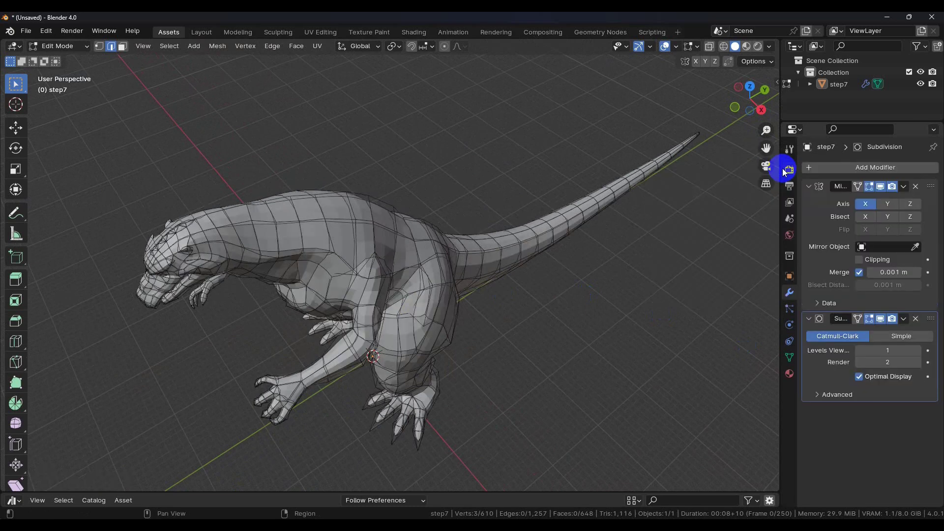
Compare the mesh without and with the subdivision displayed in Edit Mode, leaving the smoothing displayed.
left_click(869, 317)
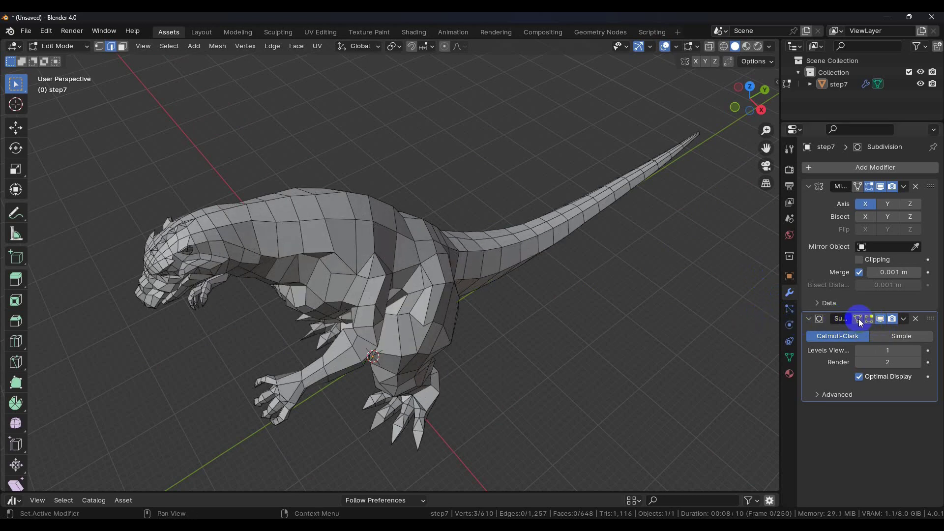
left_click(868, 319)
mouse_move(626, 312)
middle_mouse_down()
mouse_move(482, 276)
mouse_move(473, 268)
mouse_move(489, 226)
mouse_move(423, 164)
mouse_move(451, 153)
mouse_move(480, 230)
mouse_move(443, 246)
mouse_move(584, 213)
mouse_move(626, 217)
mouse_move(657, 238)
mouse_move(575, 291)
mouse_move(666, 264)
mouse_move(755, 261)
mouse_move(533, 285)
mouse_move(503, 270)
mouse_move(468, 290)
mouse_move(519, 249)
mouse_move(546, 267)
mouse_move(535, 293)
mouse_move(569, 297)
mouse_move(564, 289)
mouse_move(448, 300)
mouse_move(610, 315)
middle_mouse_up()
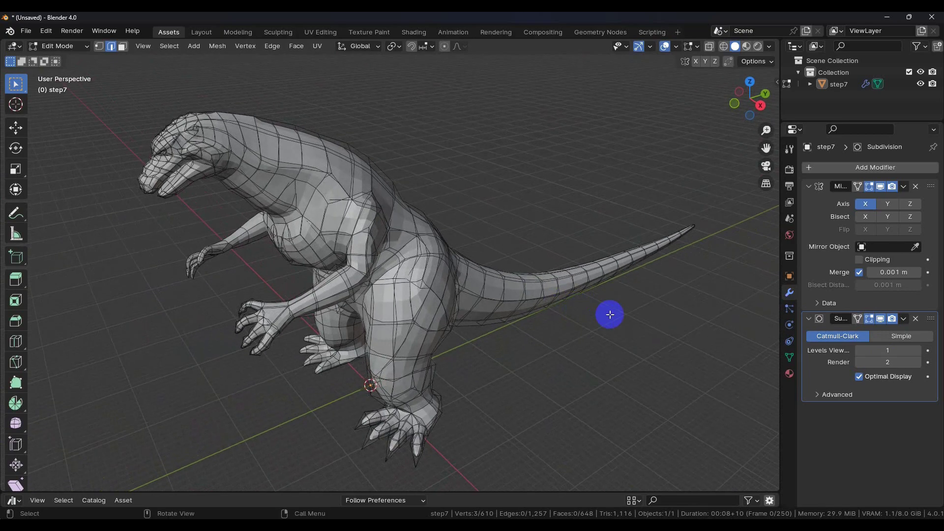